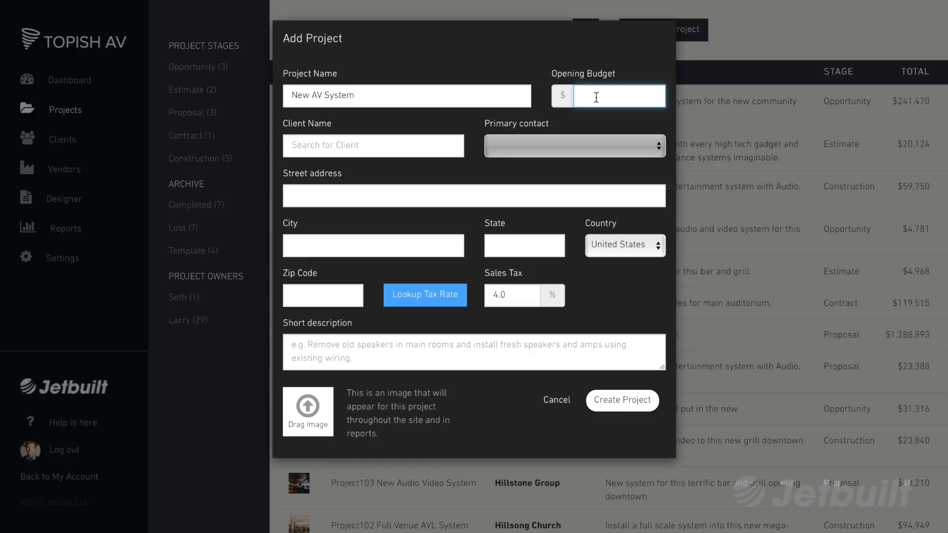
Set the new project's opening budget to 50000 and enter River Oak Bar as the client name
text(50000)
click(372, 145)
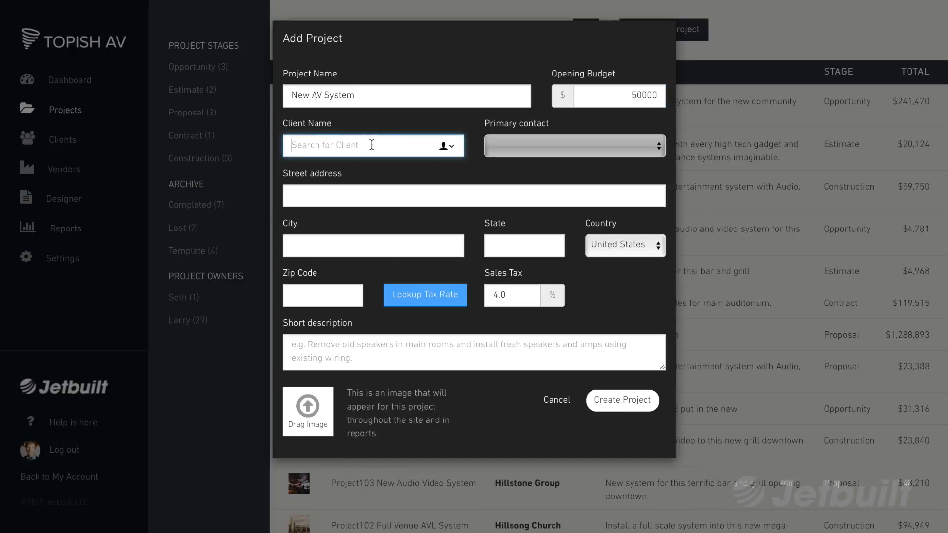
text(River O)
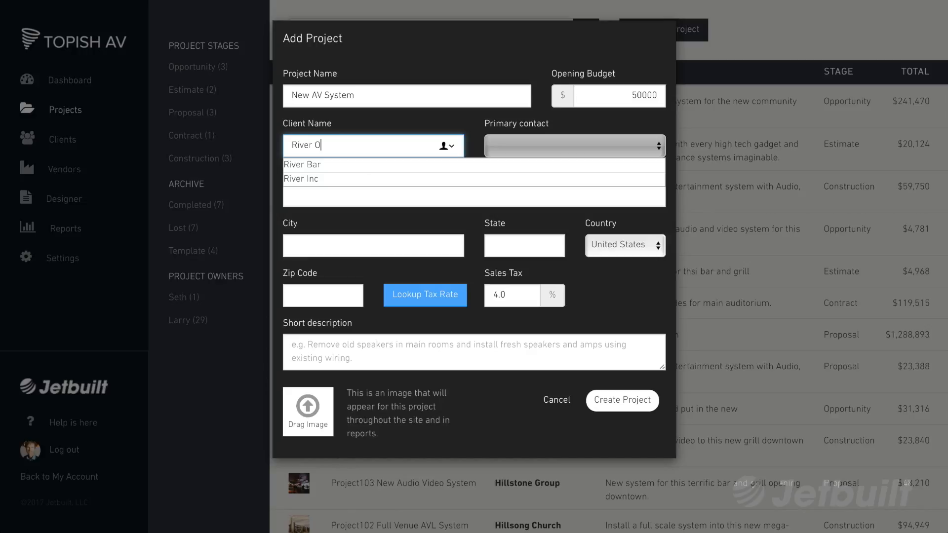
text(ak Bar)
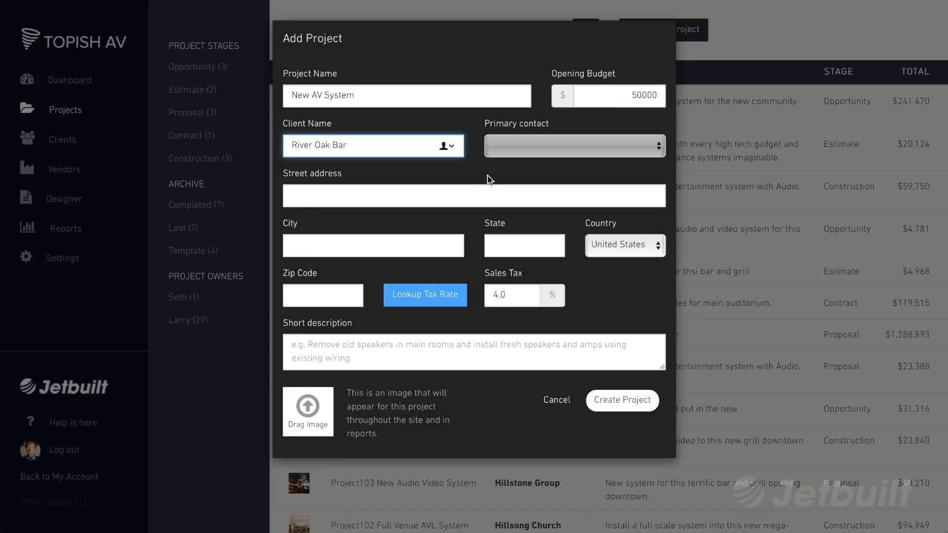
Enter the project's zip code and look up the sales tax rate for it
click(304, 296)
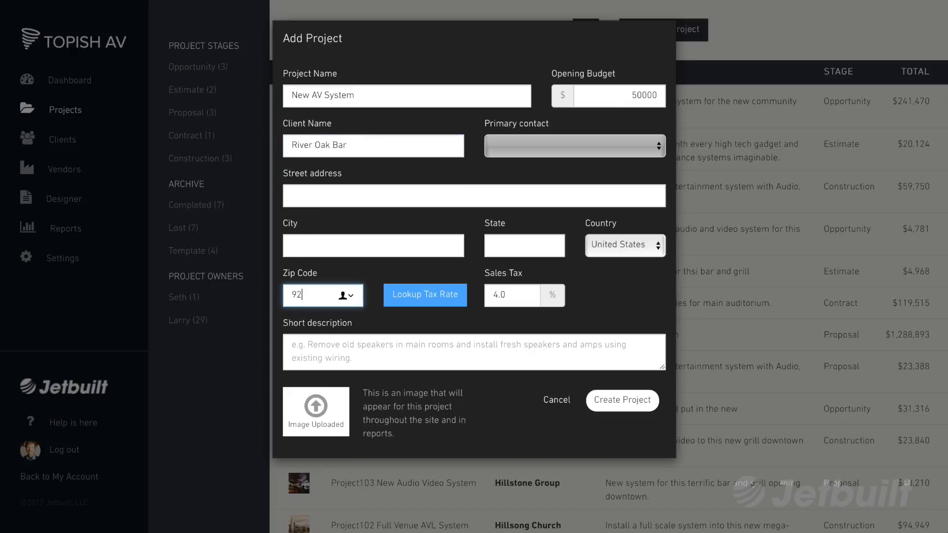
click(407, 300)
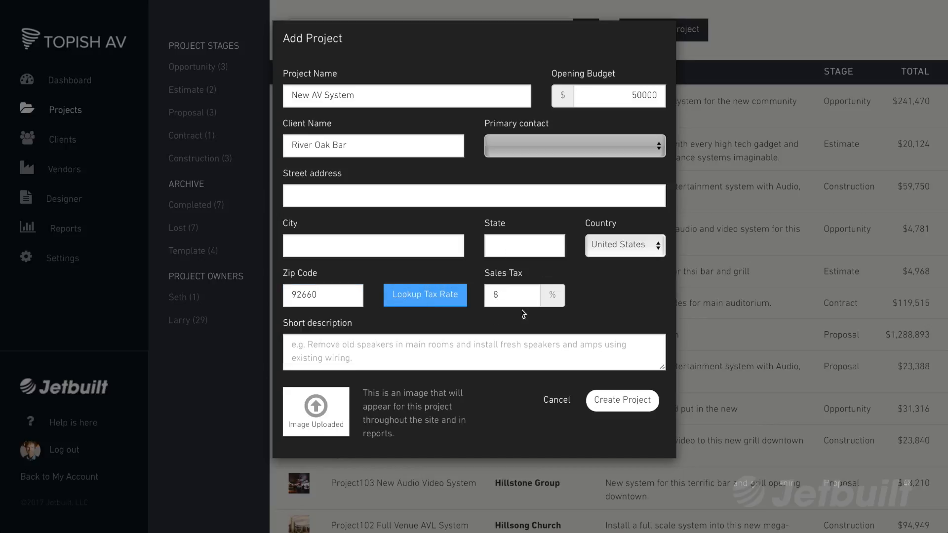
Describe the project as "New AV system for this bar and grill downtown.", attach the bar interior photo, and submit the project details
click(524, 348)
text(New AV system for this )
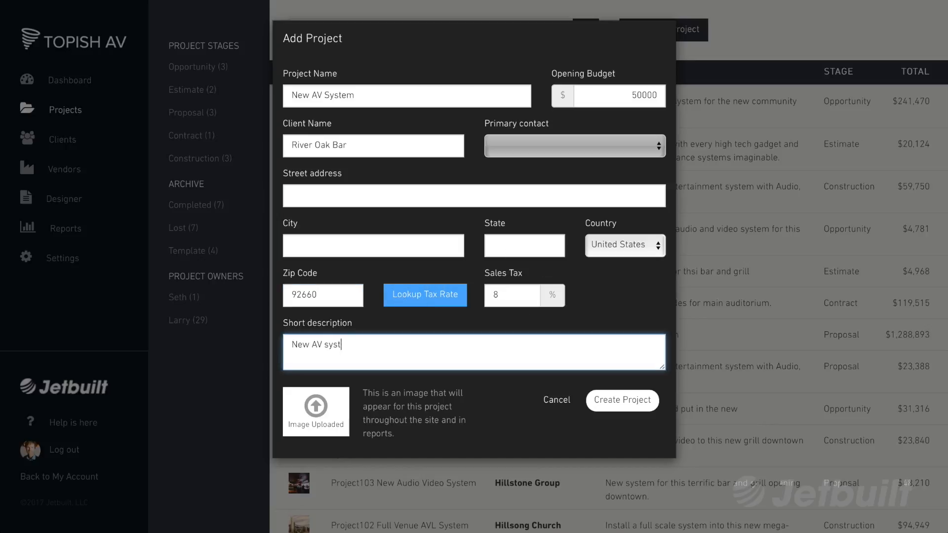
text(bar and grill downtown.)
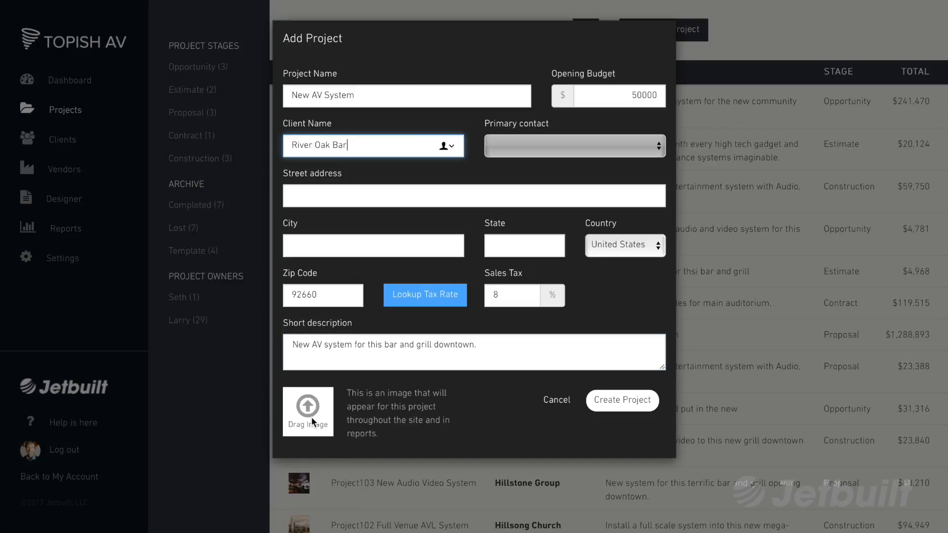
drag(947, 74, 306, 414)
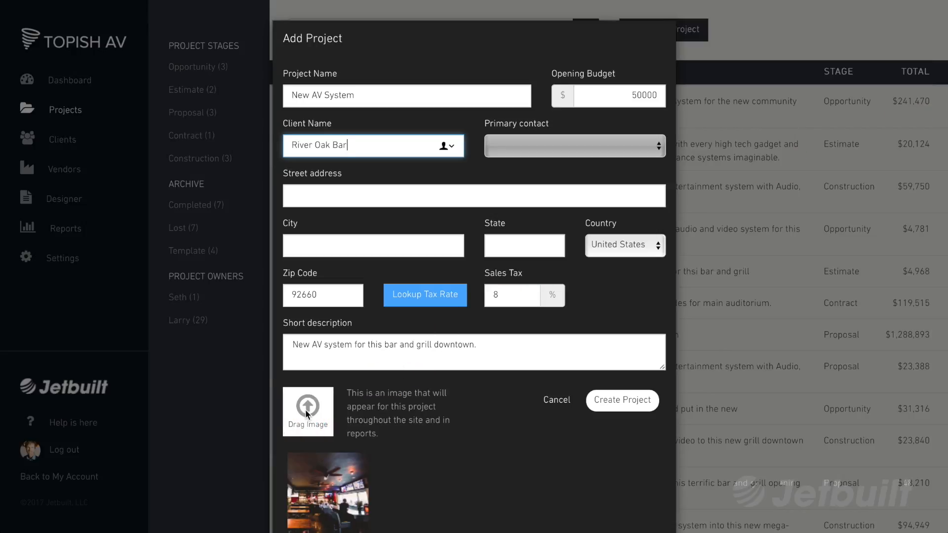
click(623, 400)
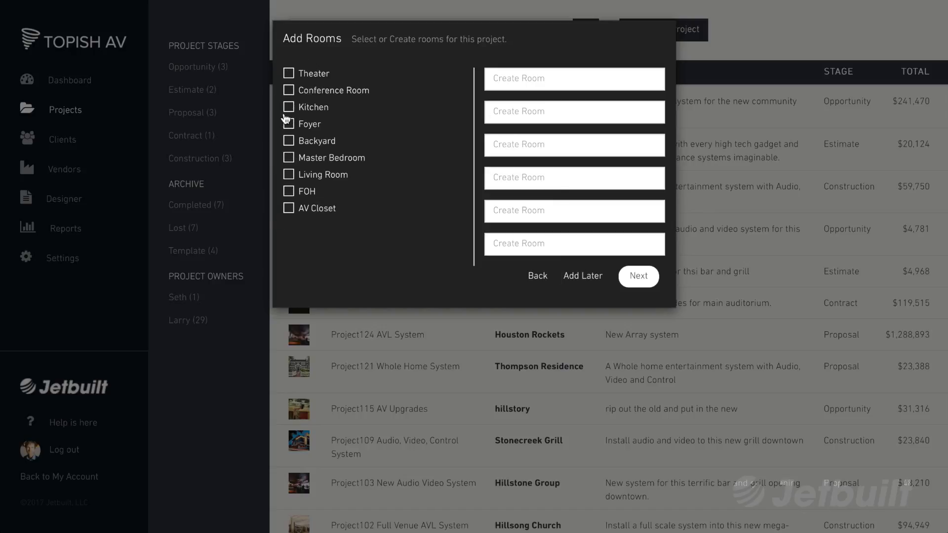
Include the existing rooms Kitchen and AV Closet, and add new rooms named Bar, Patio and Dining Area
click(289, 208)
click(289, 109)
click(510, 84)
text(Bar)
key(Tab)
text(P)
click(547, 144)
text(Dining Area)
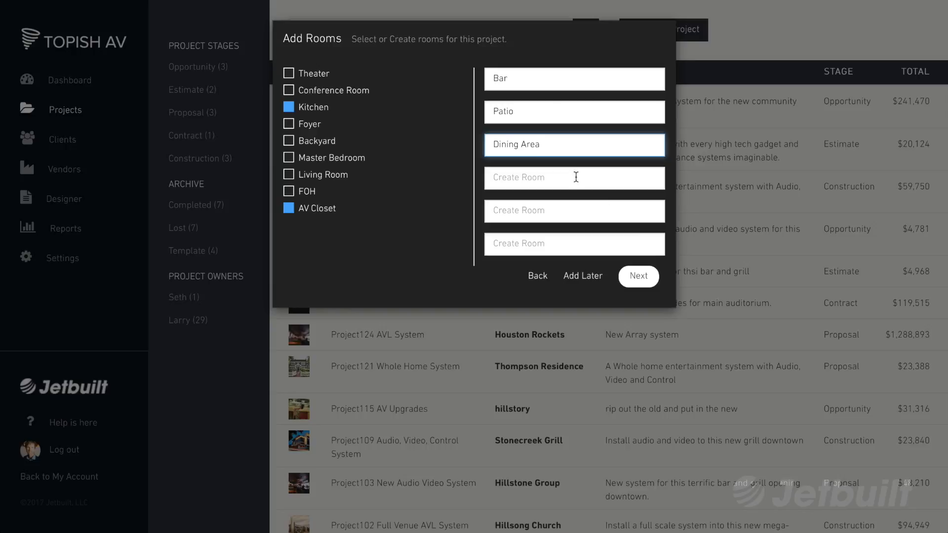
click(636, 275)
Include the Audio, Video and Control systems and create the project with its default team access
click(288, 75)
click(289, 92)
click(289, 125)
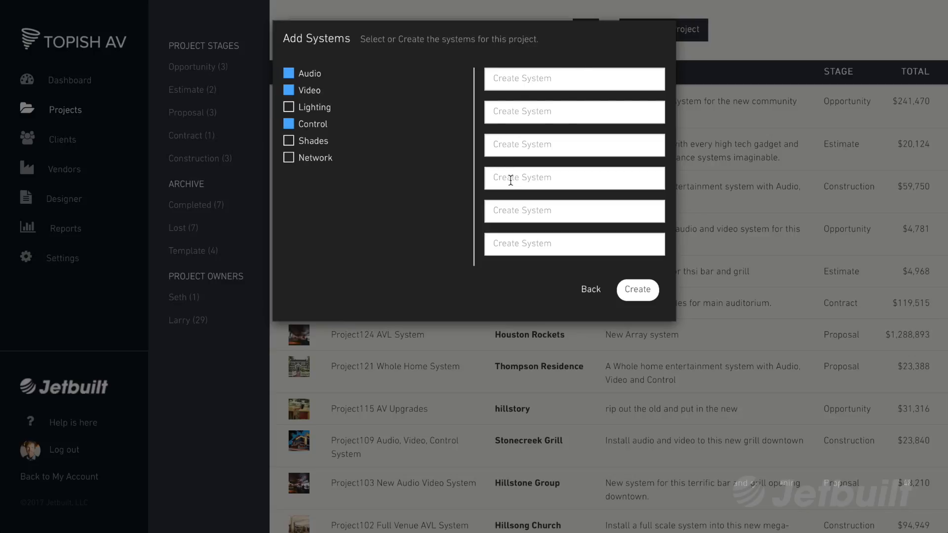
click(637, 295)
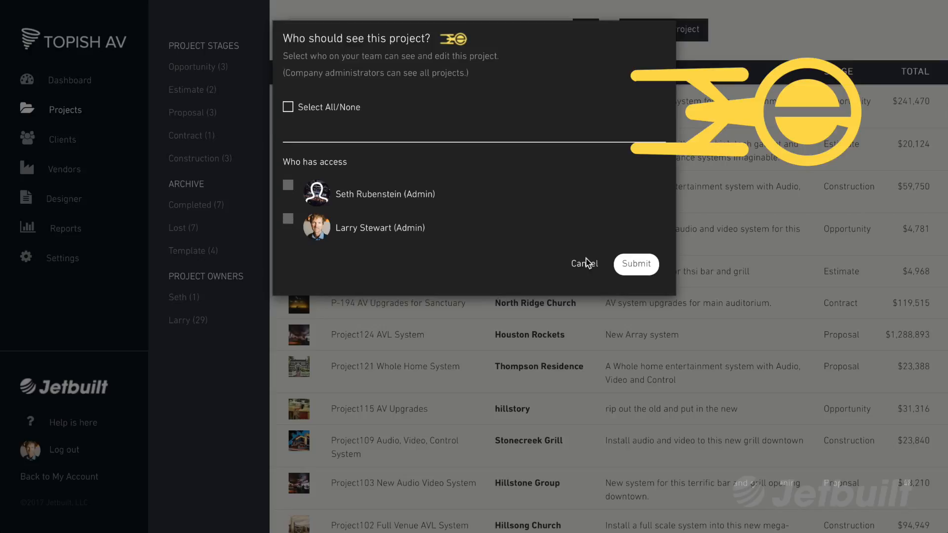
click(637, 267)
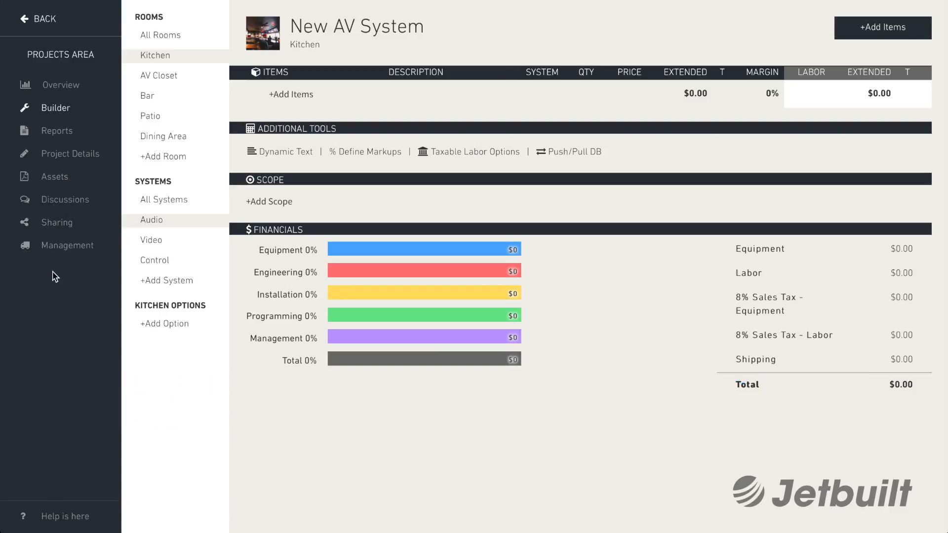
Upload the site photos and the PDF drawing to the project's Assets
click(55, 180)
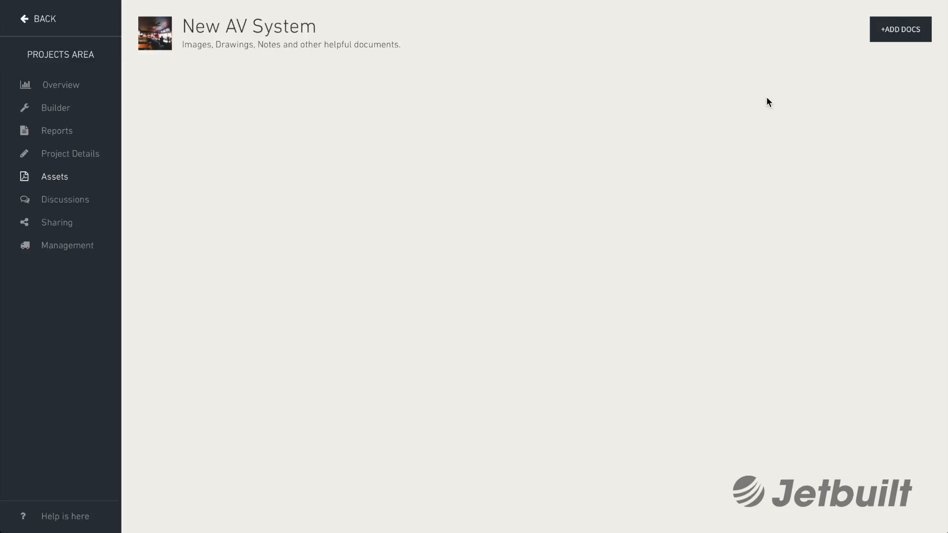
click(900, 32)
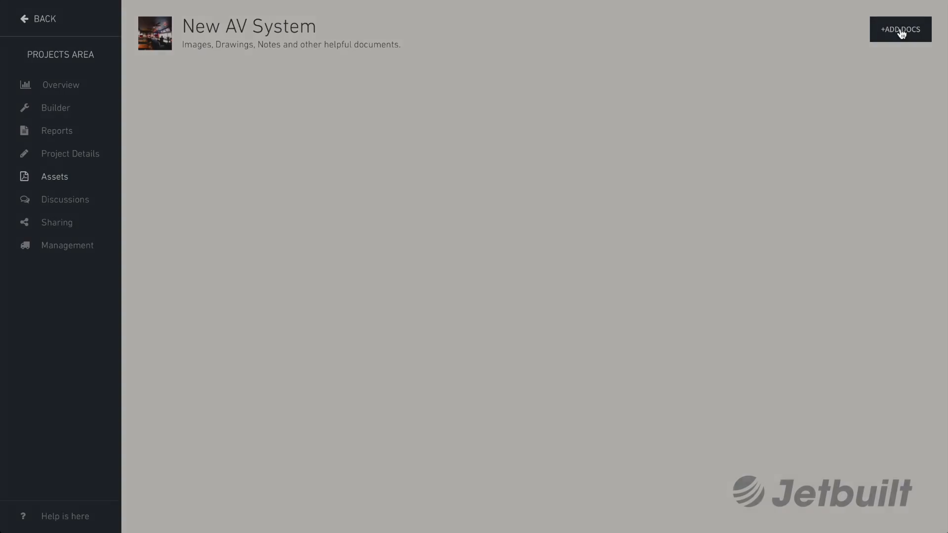
drag(805, 217, 338, 210)
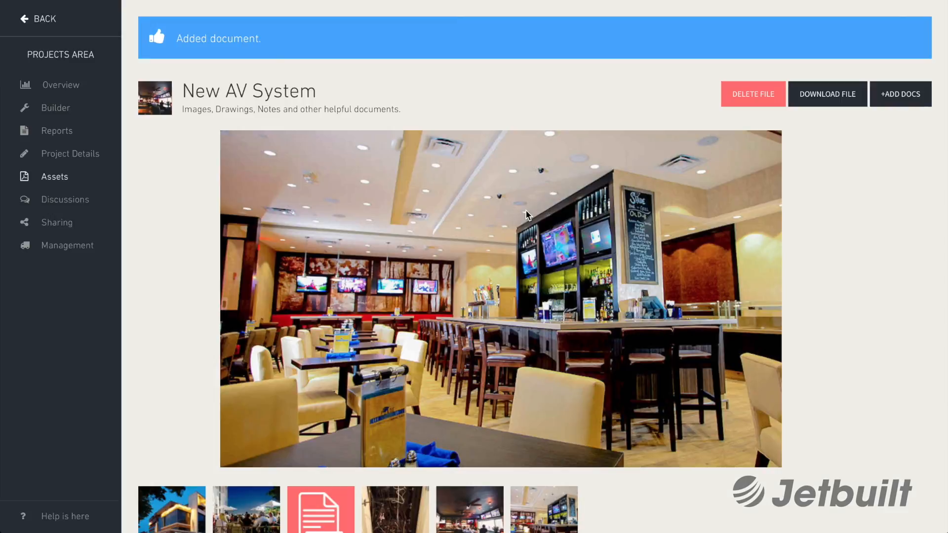
Review the uploaded assets, including the patio photo, the PDF floor plan and the wiring photo
scroll(593, 305, down, 1)
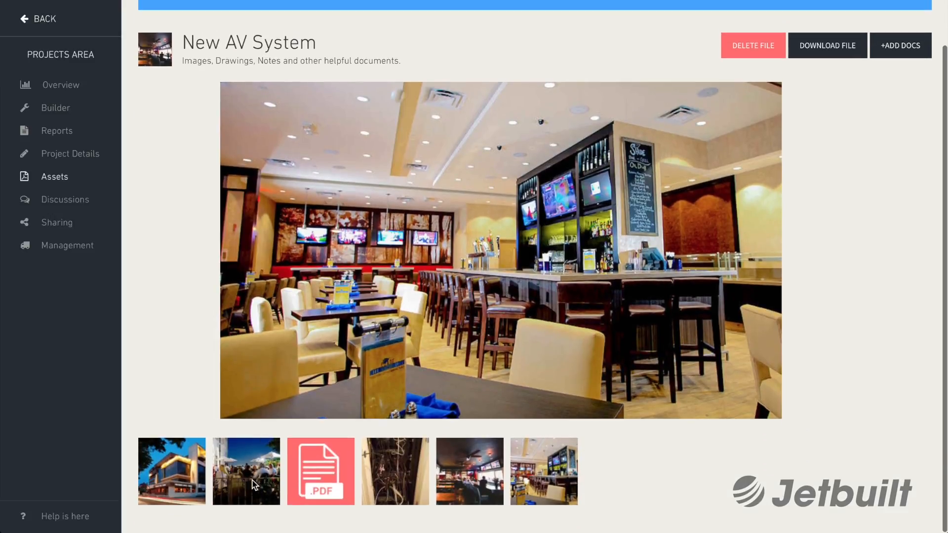
click(258, 479)
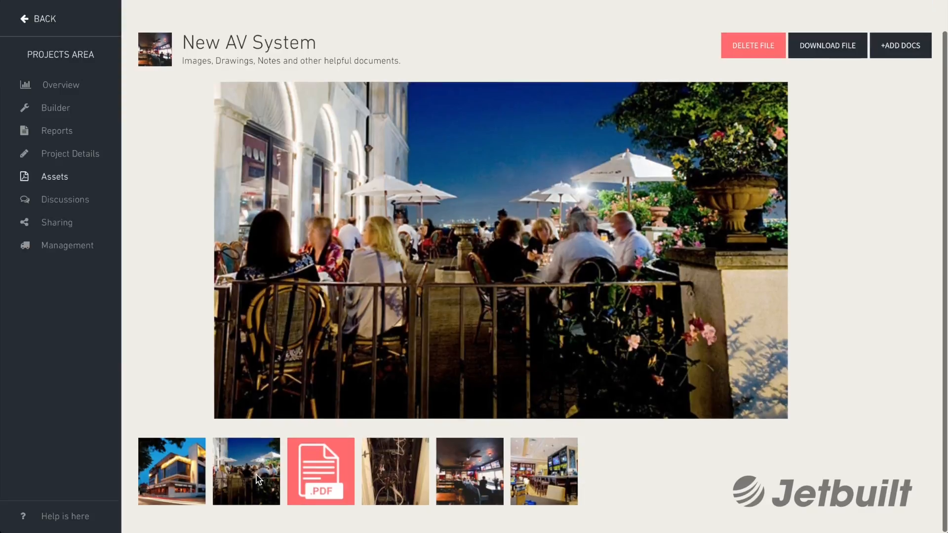
scroll(296, 477, down, 1)
click(324, 477)
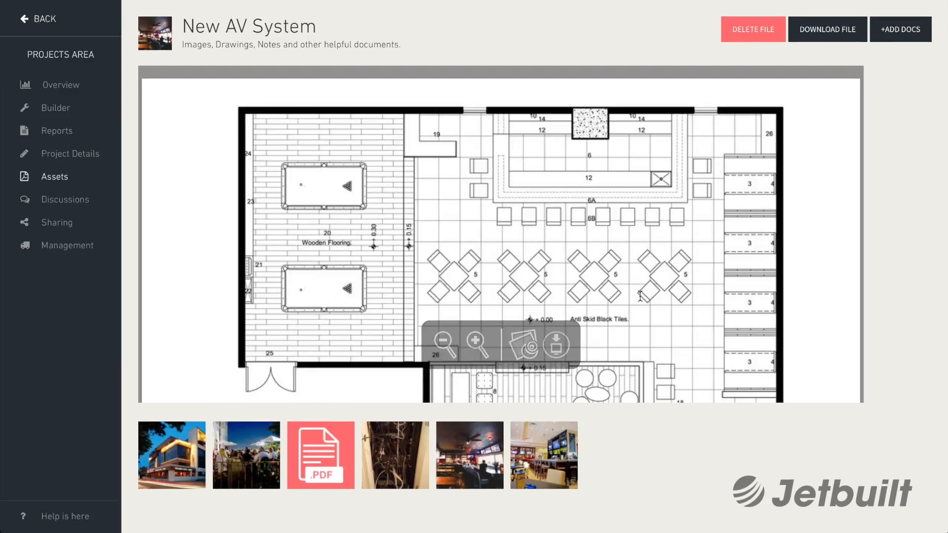
scroll(640, 297, down, 3)
scroll(640, 297, up, 3)
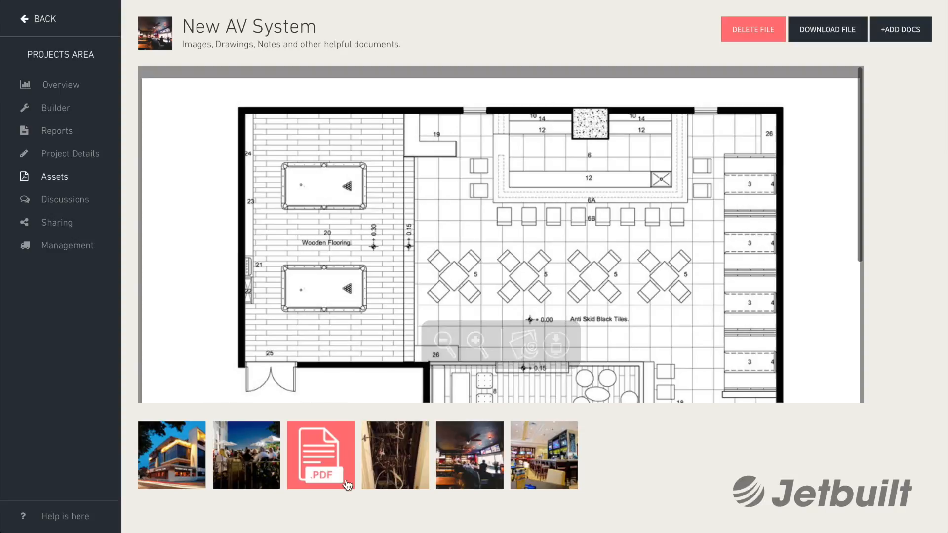
click(390, 464)
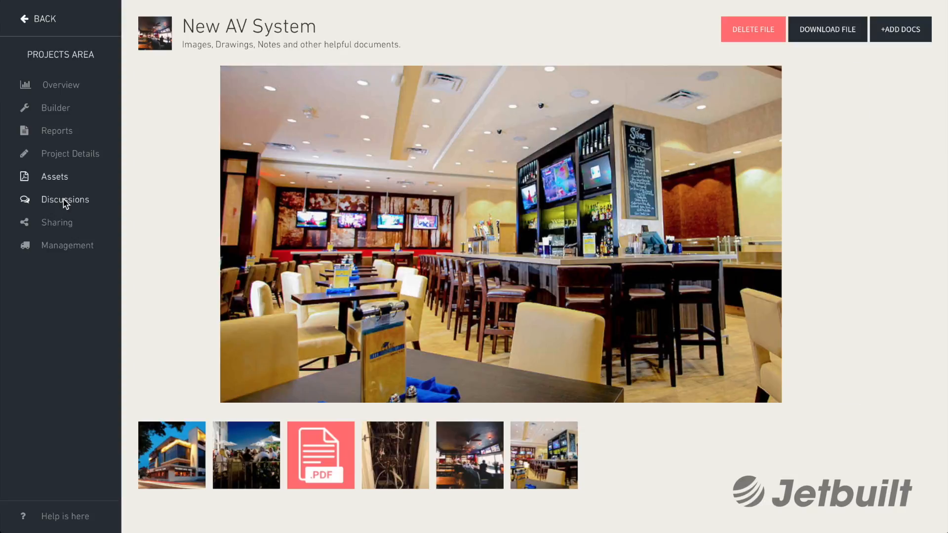
Start a project discussion saying the project is created with photos and drawings in Assets, and asking the team to turn the quote around quickly
click(65, 202)
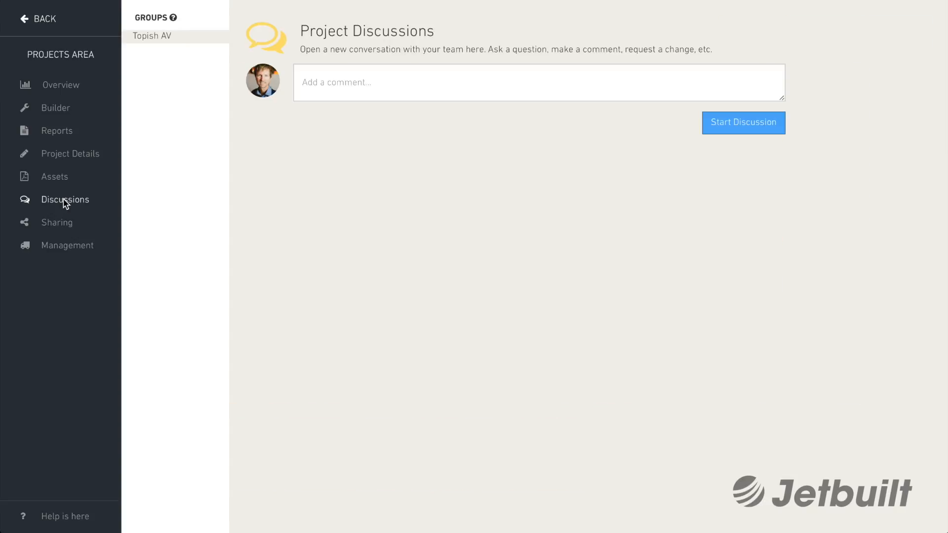
click(324, 84)
text(Hey guys,)
key(Return)
text(I created the project, and I populated )
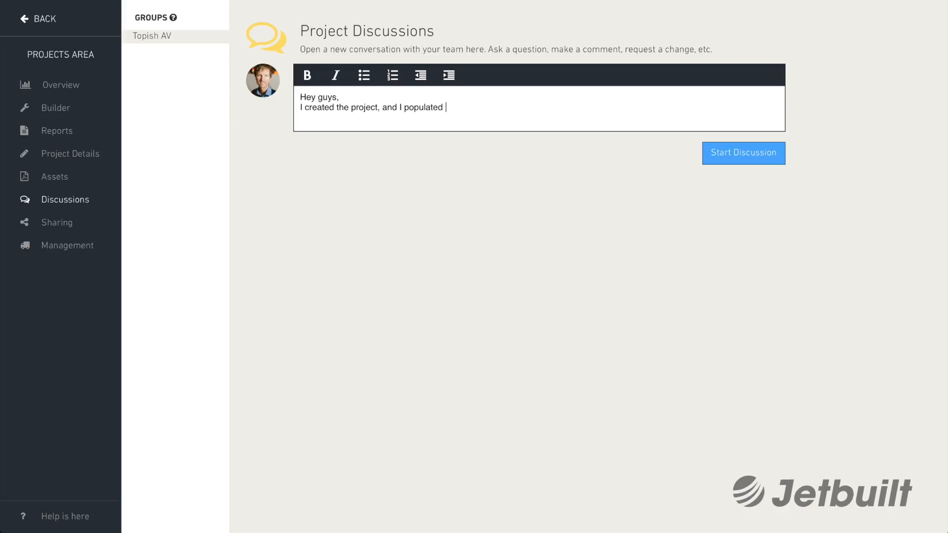
text(the Assets with photos and drawings. Can you please turn this)
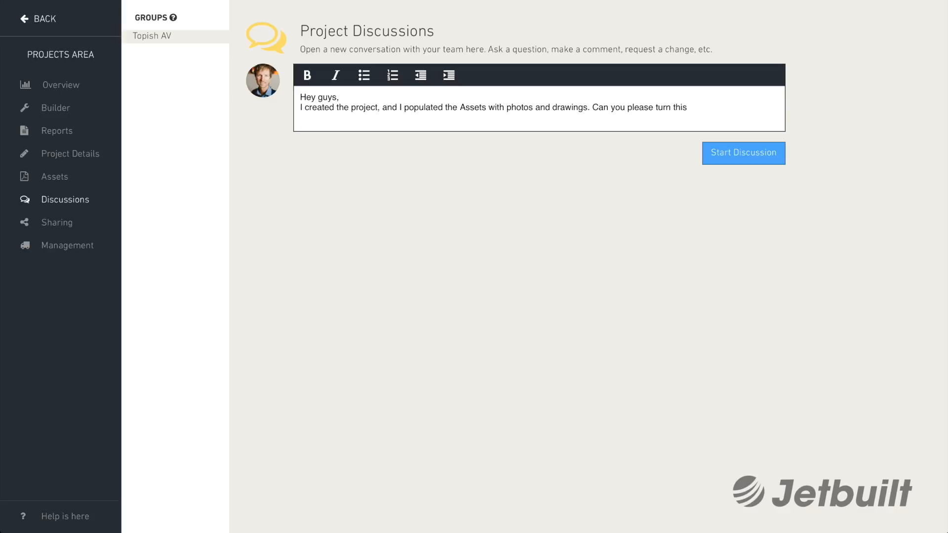
text( quote around as quick as you can?)
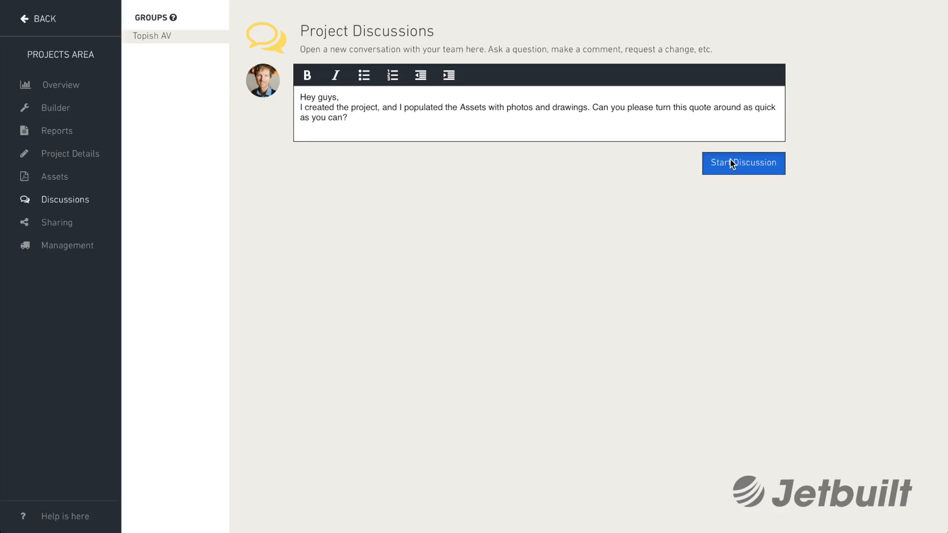
click(733, 164)
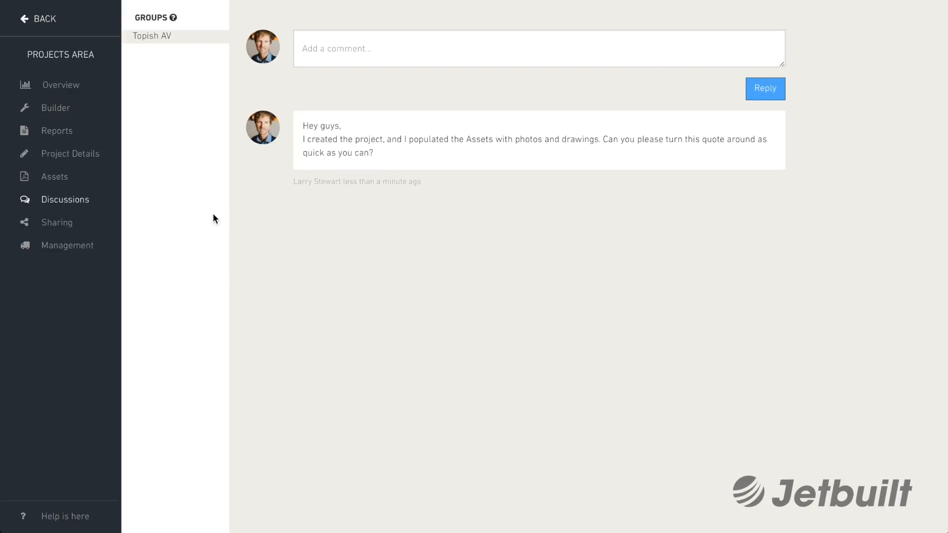
In the project's Builder, start adding an item to the Control system of the Bar room
click(50, 111)
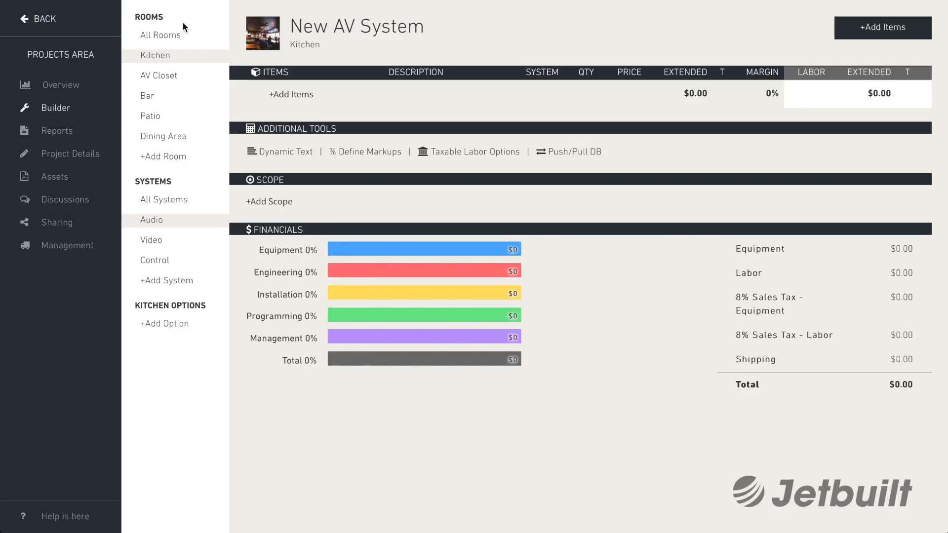
click(168, 75)
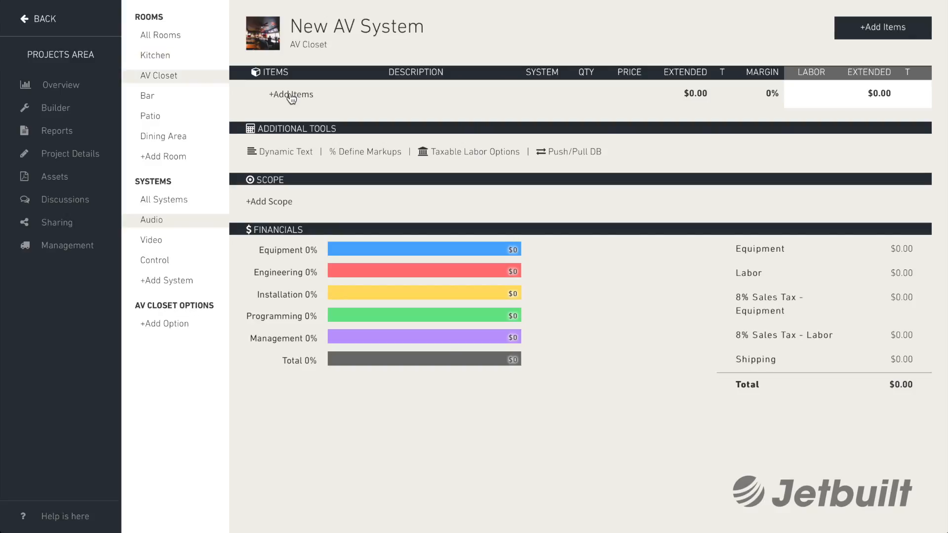
click(145, 96)
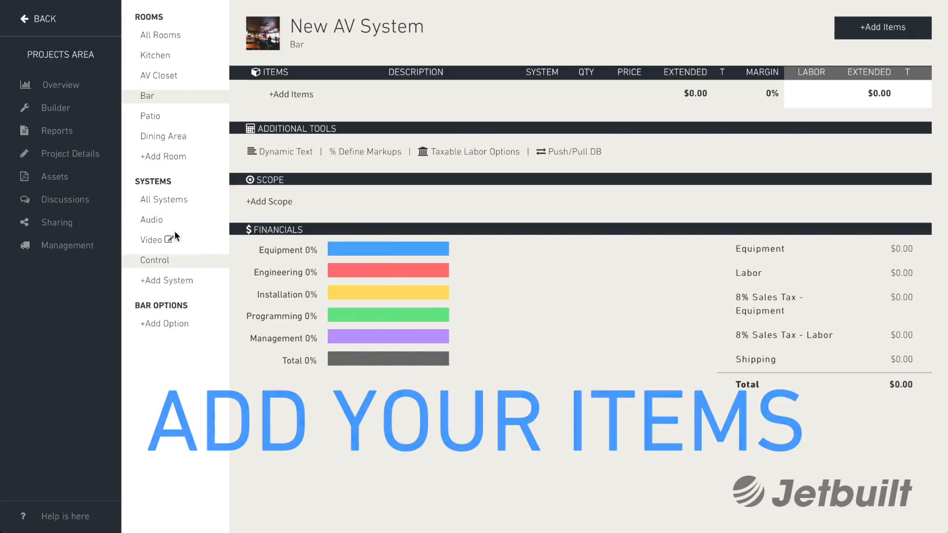
click(294, 95)
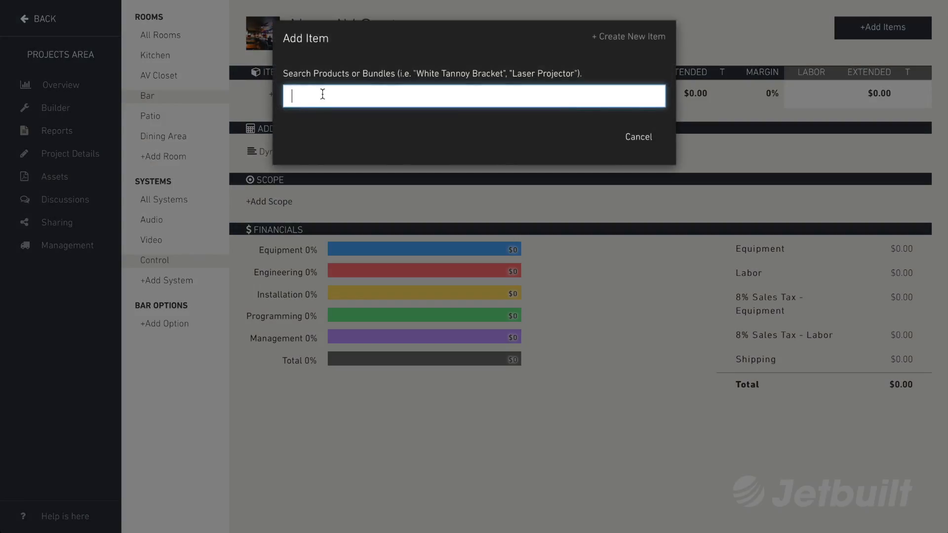
Search the products for "crestron panel" and choose the Crestron V12-TILT-W-DGE-1_PAK 12" tilt touch screen package
text(crestron panel)
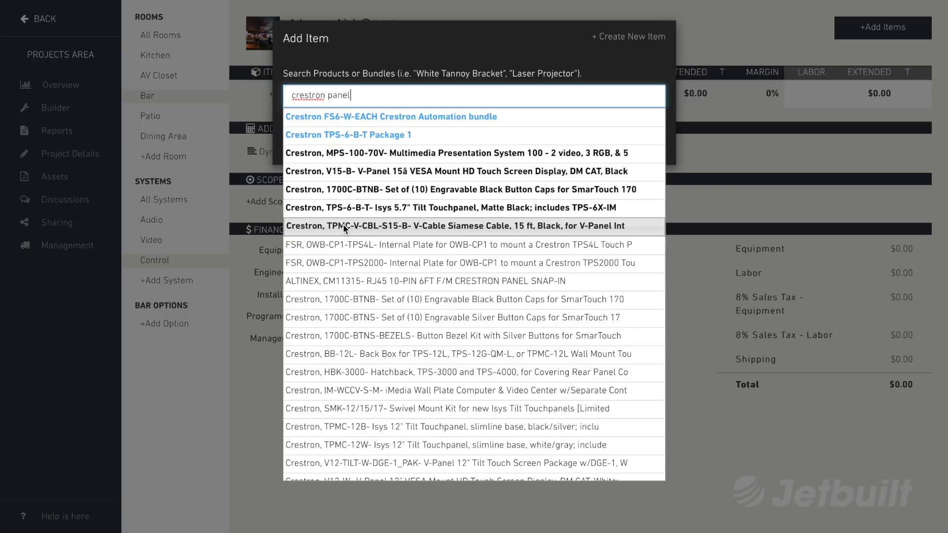
scroll(374, 411, down, 10)
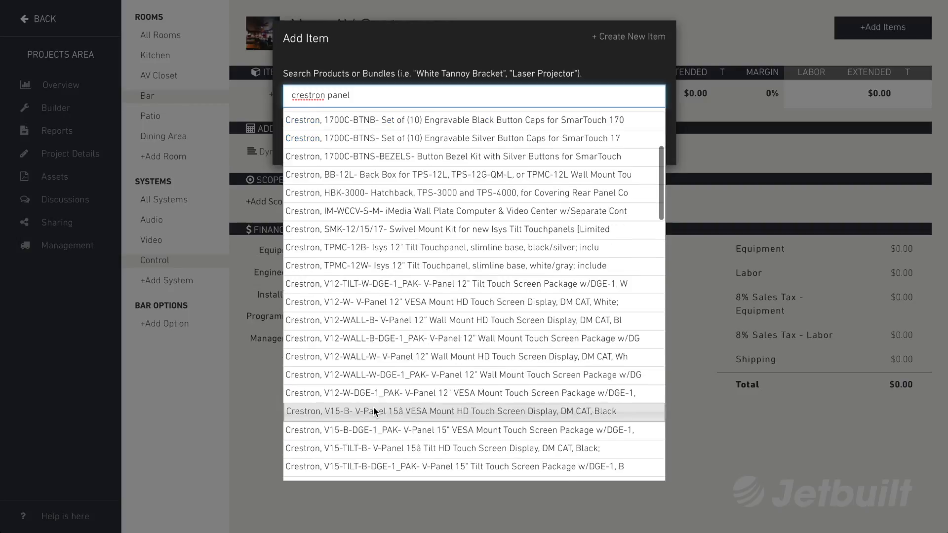
scroll(374, 407, up, 10)
scroll(373, 407, down, 3)
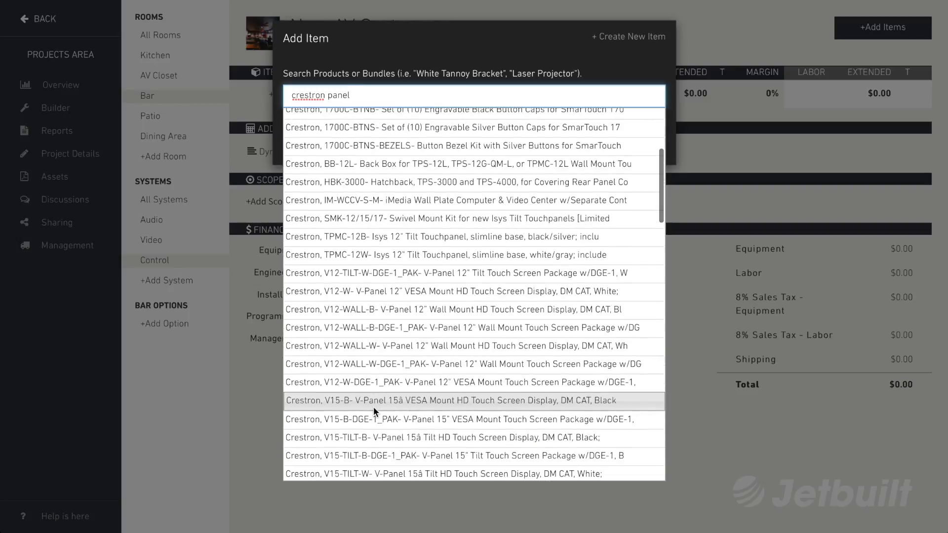
click(339, 275)
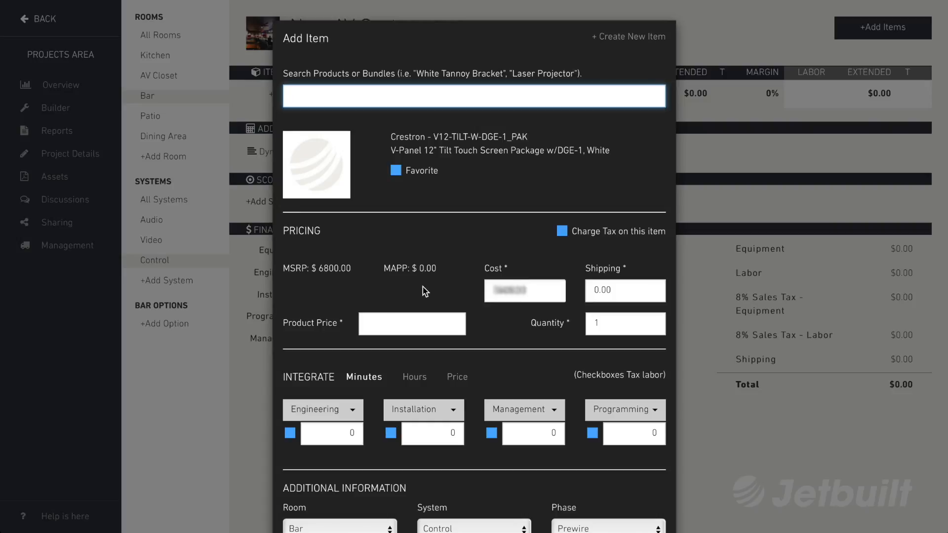
Set the touch screen package's product price to 6400
click(383, 323)
text(6400)
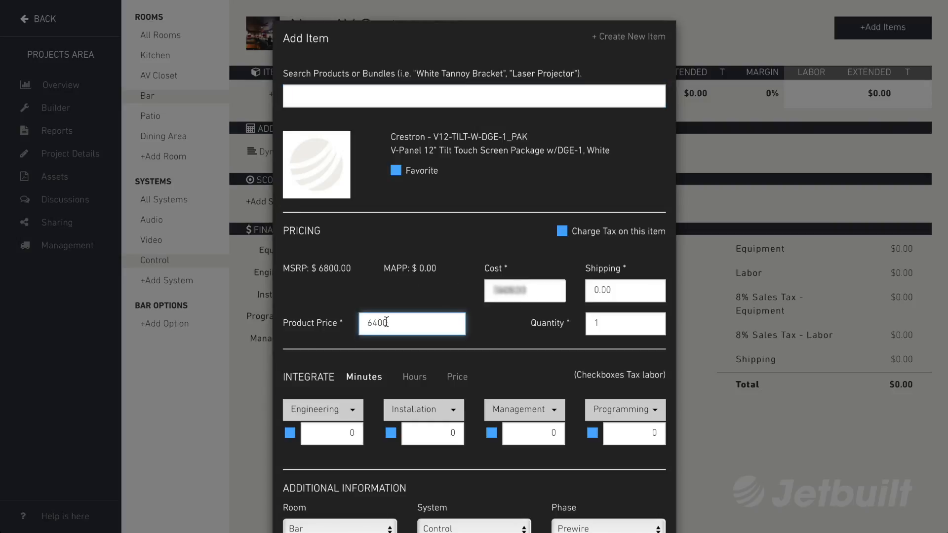
Set the touch screen package's shipping to 23 and its labor minutes to 30 for engineering, 120 for installation and 120 for programming
click(628, 292)
text(23)
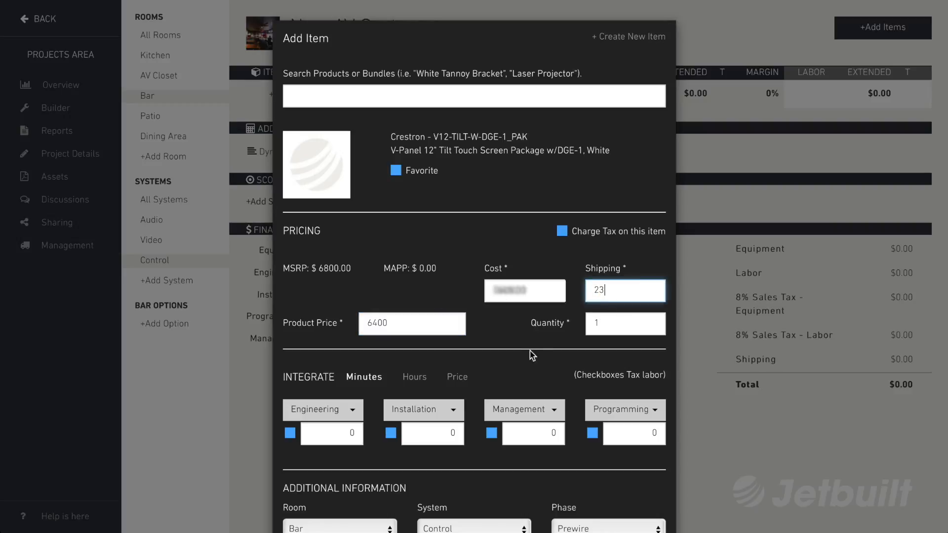
click(345, 436)
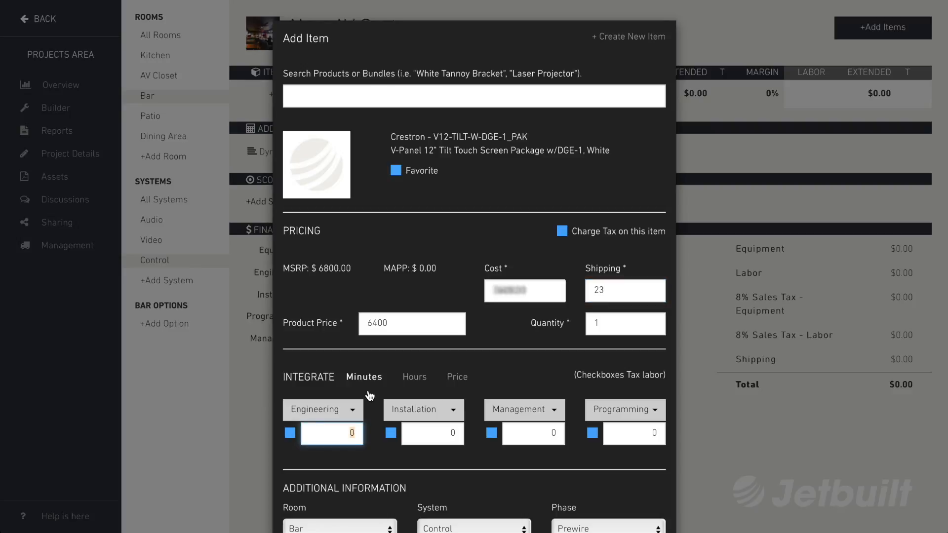
scroll(494, 355, down, 2)
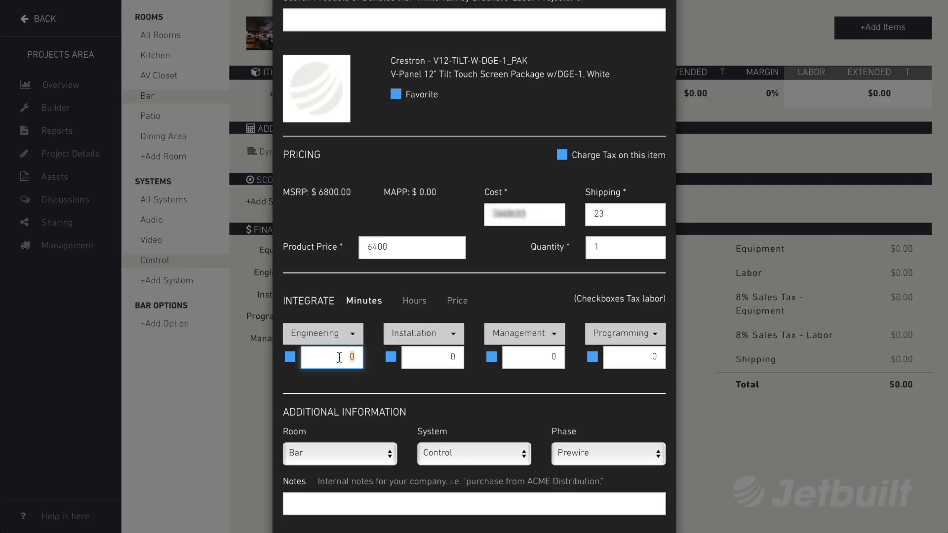
key(Tab)
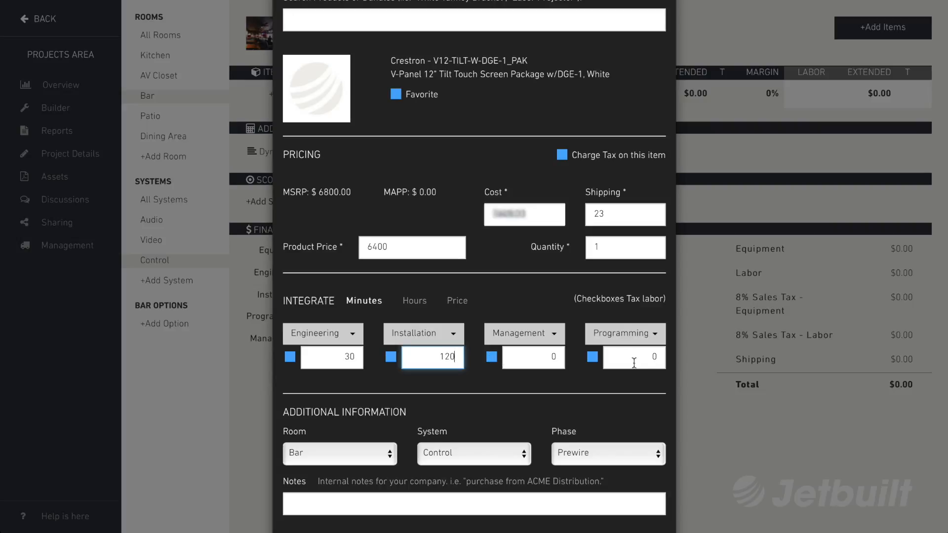
click(654, 359)
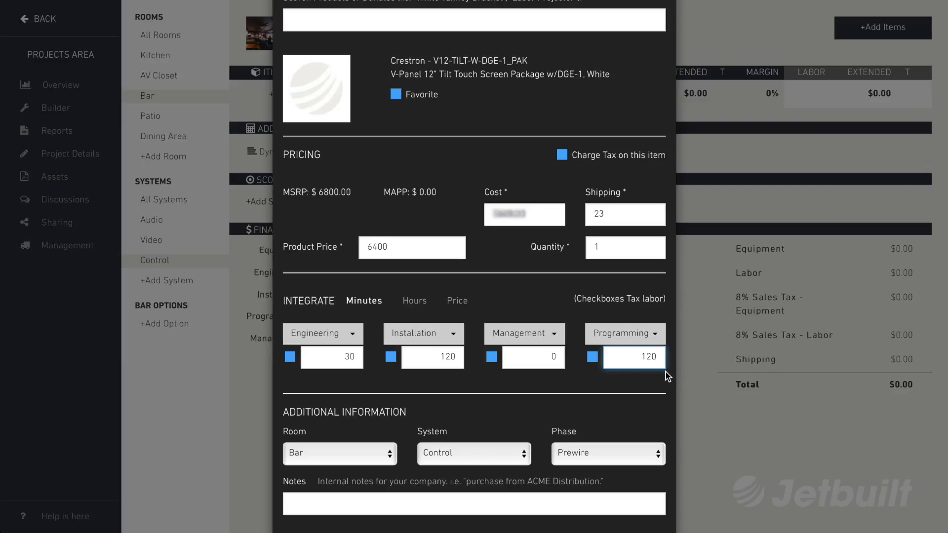
click(618, 384)
Set the touch screen package's phase to Installation, add it to the quote and continue with another item
scroll(595, 393, down, 2)
click(584, 388)
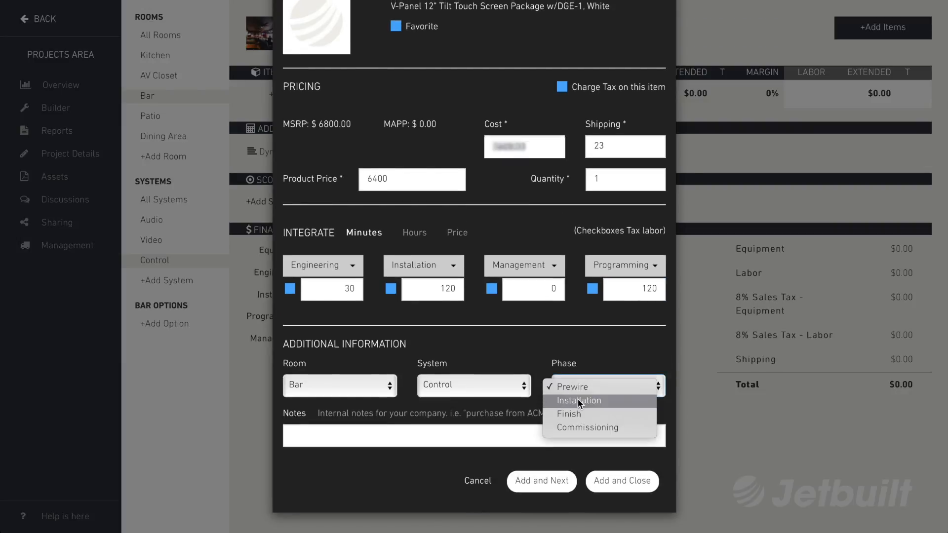
click(579, 401)
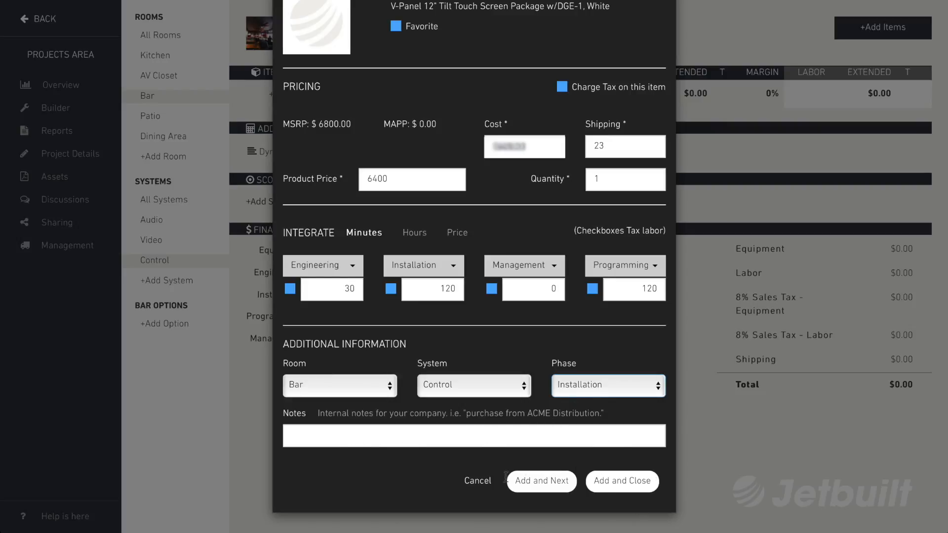
click(541, 483)
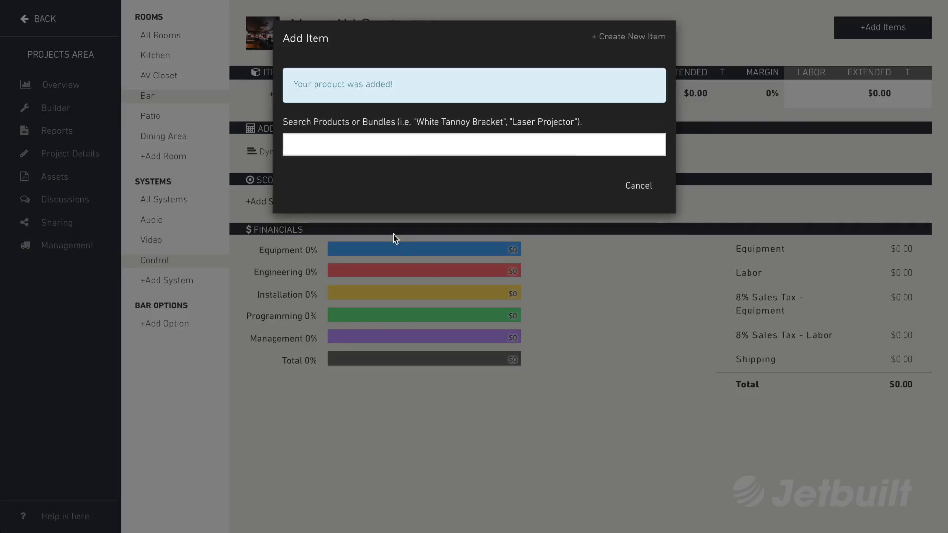
Search the products for "Liberty CAT5" and choose the white Category 5e cable 24-4P-L5-EN-WHT
click(302, 143)
text(Liberty CAT5)
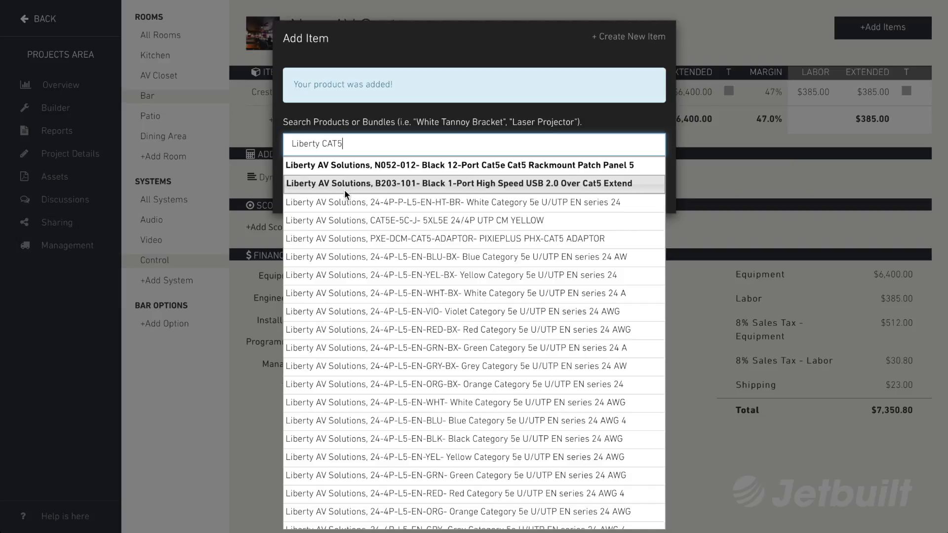
click(375, 402)
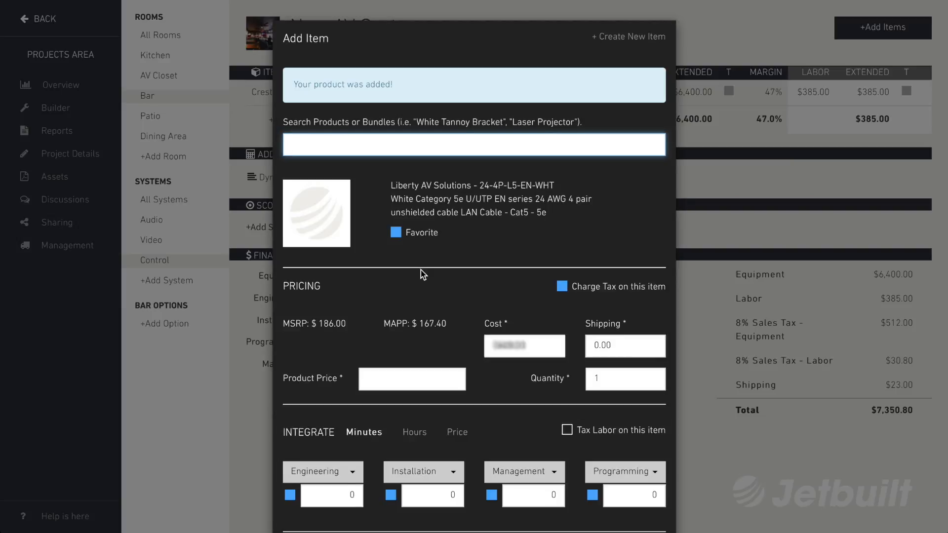
Set the cable's product price to 150, quantity to 1.5 and shipping to 20
scroll(424, 274, down, 2)
click(424, 269)
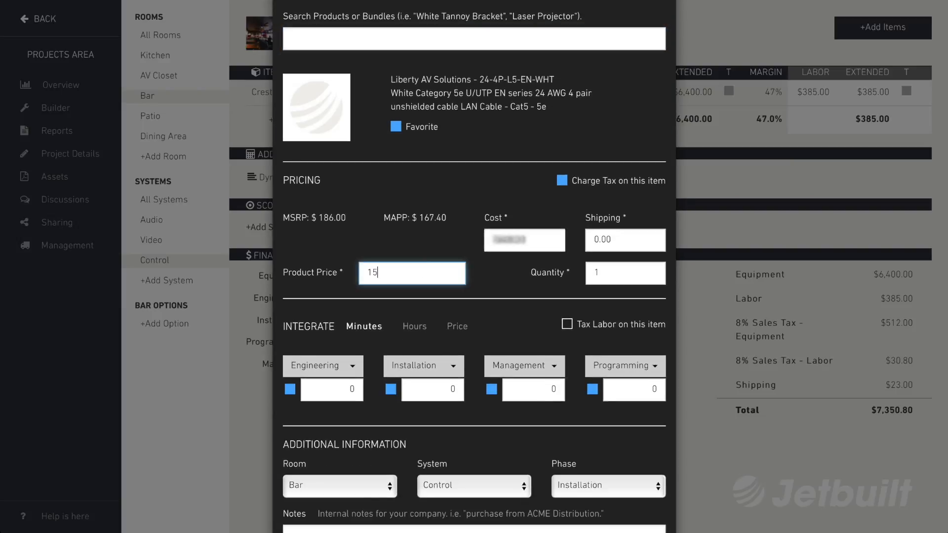
click(533, 302)
click(617, 271)
text(.5)
click(518, 297)
click(617, 241)
text(20)
Give the cable 120 minutes of installation labor, add it to the quote and finish adding items
click(433, 389)
text(120)
click(494, 420)
scroll(491, 419, down, 2)
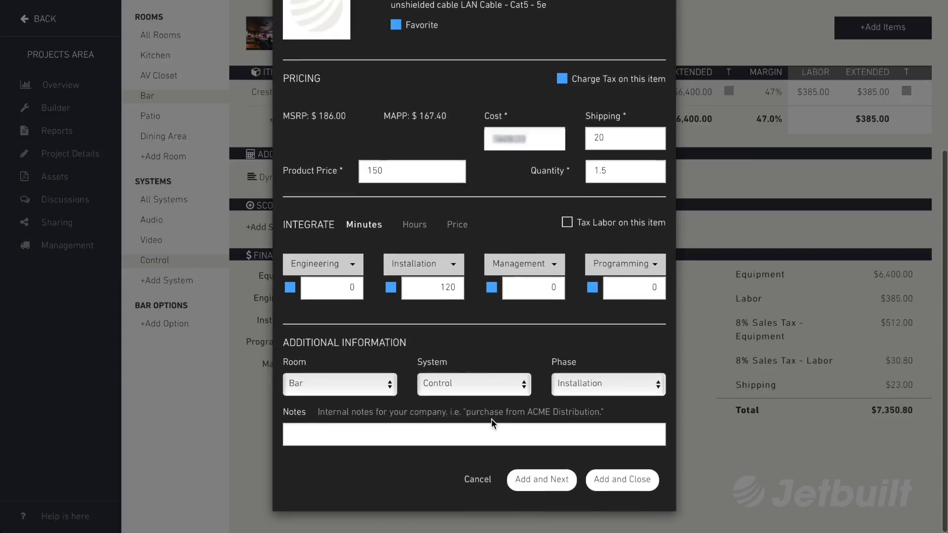
click(618, 485)
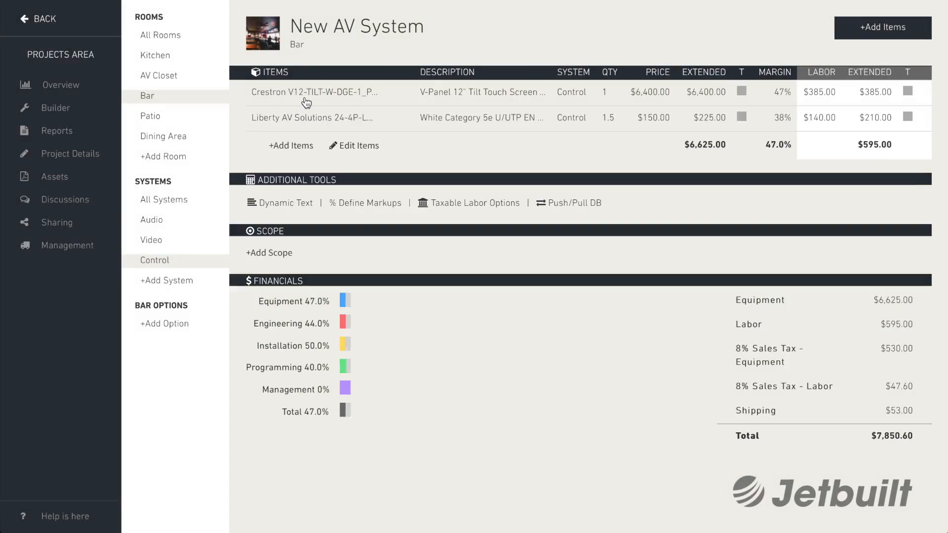
In the Bar's Video system, start a new item, search "NEC LED TV" and choose the 70" E705-AVT
click(153, 239)
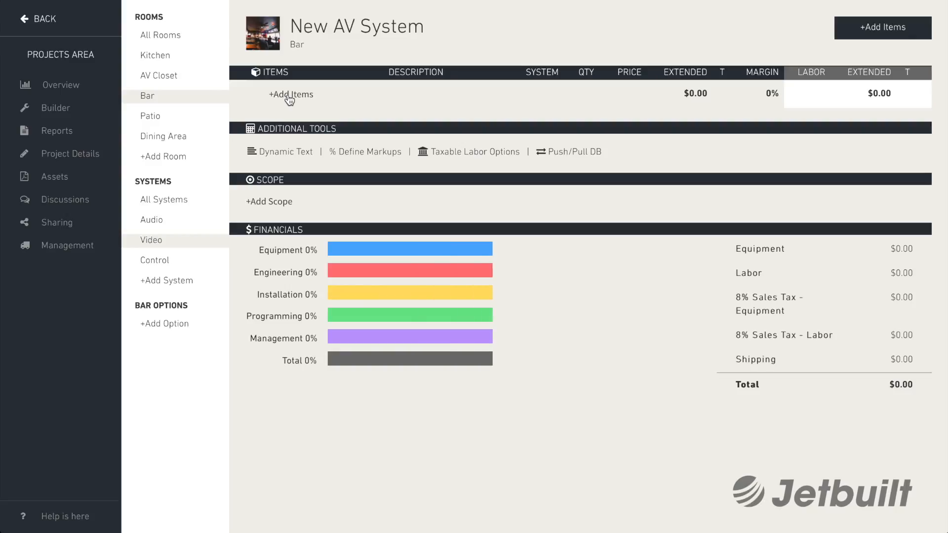
click(289, 95)
text(NEC LED TV)
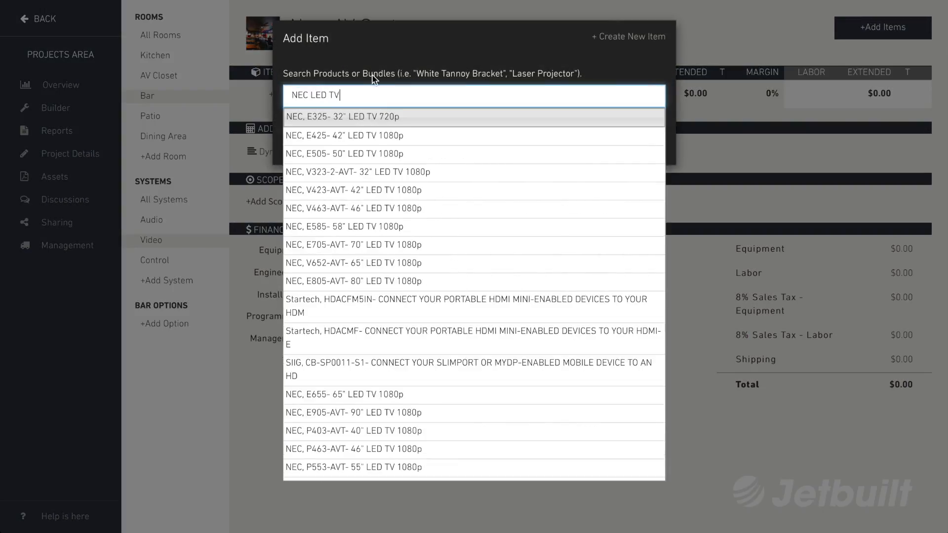
click(363, 244)
Set the TV's product price to 3500, cost to 2700, shipping to 45 and quantity to 3
scroll(444, 225, down, 3)
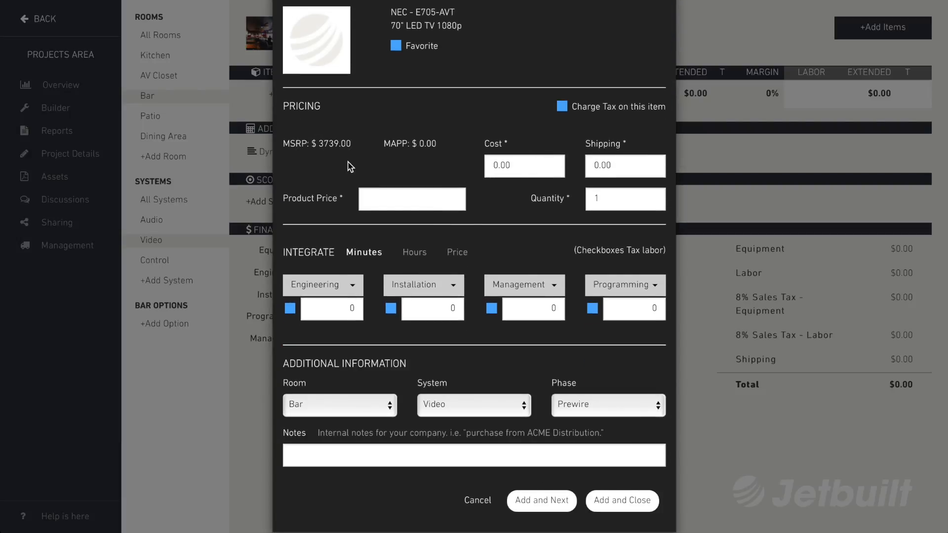
click(385, 200)
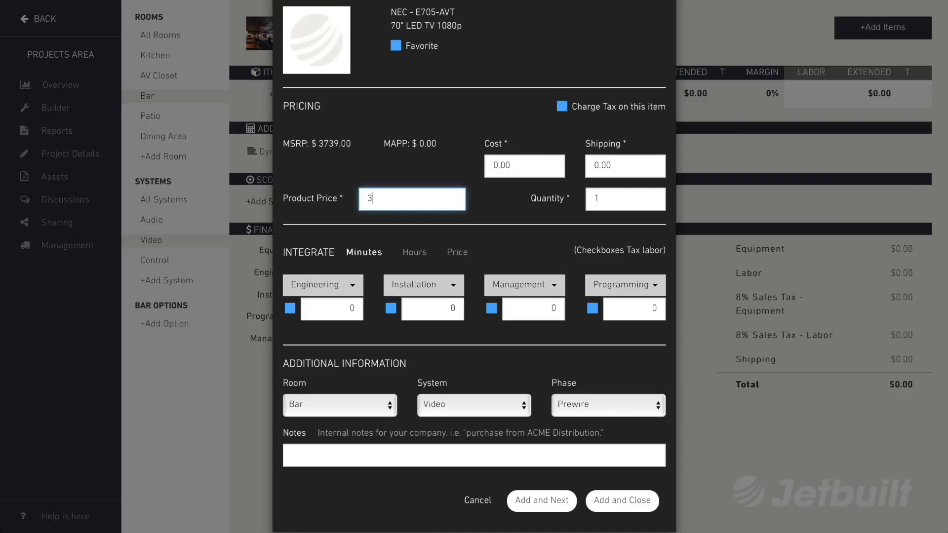
click(513, 168)
text(2700)
key(Tab)
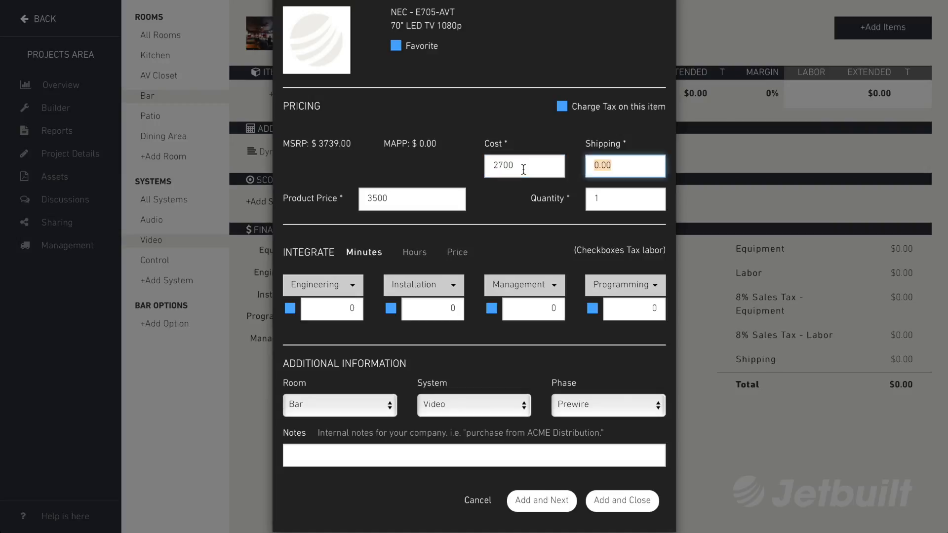
text(45)
click(594, 198)
key(BackSpace)
text(3)
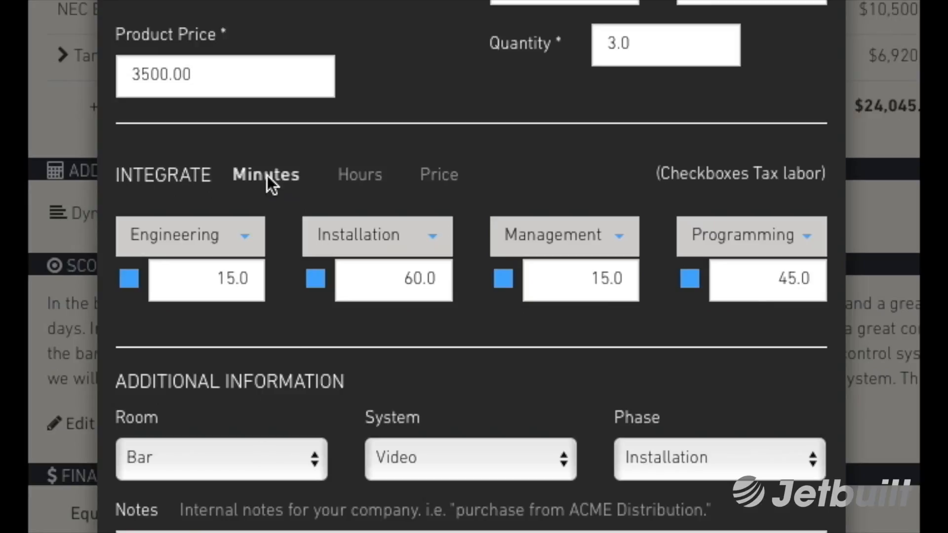
View the TV's labor as hours and as price, set the installation labor price to 150, and return to minutes
click(356, 178)
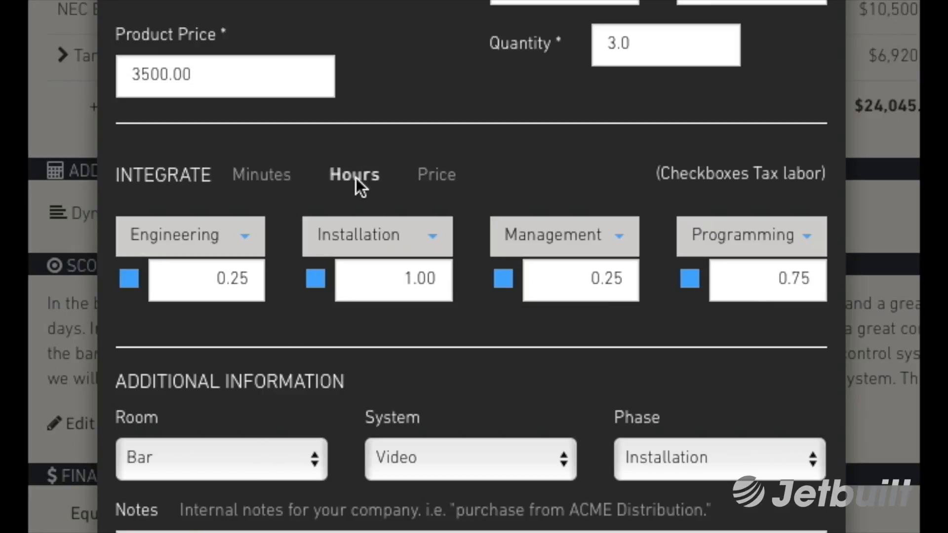
click(434, 177)
click(390, 280)
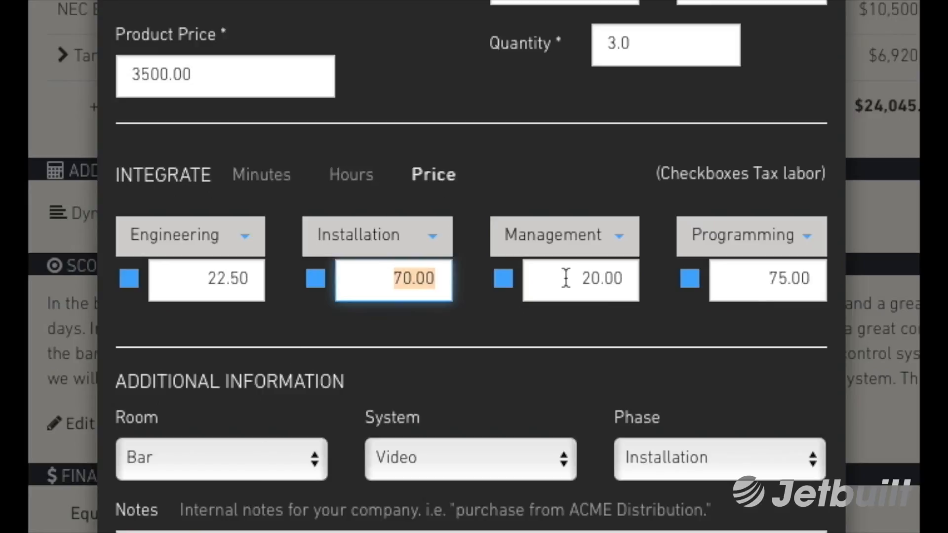
text(150)
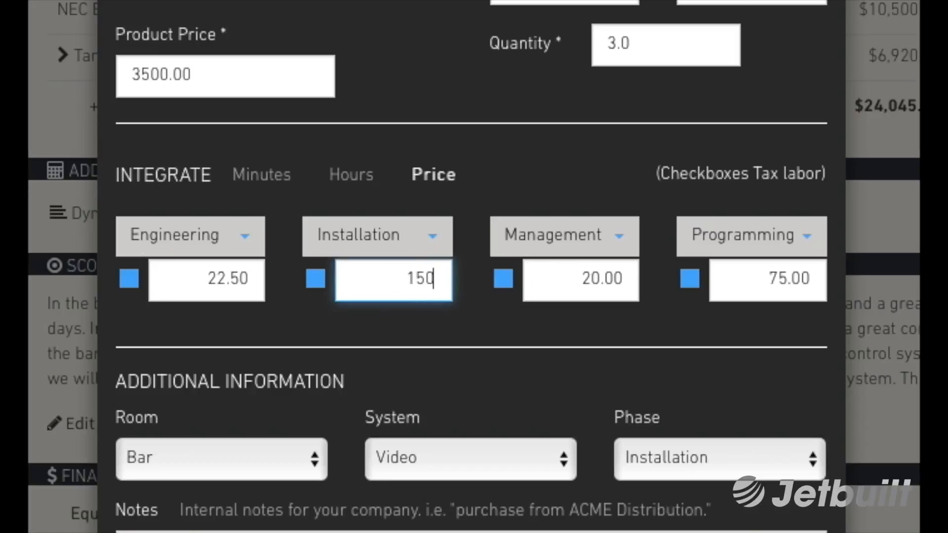
click(571, 171)
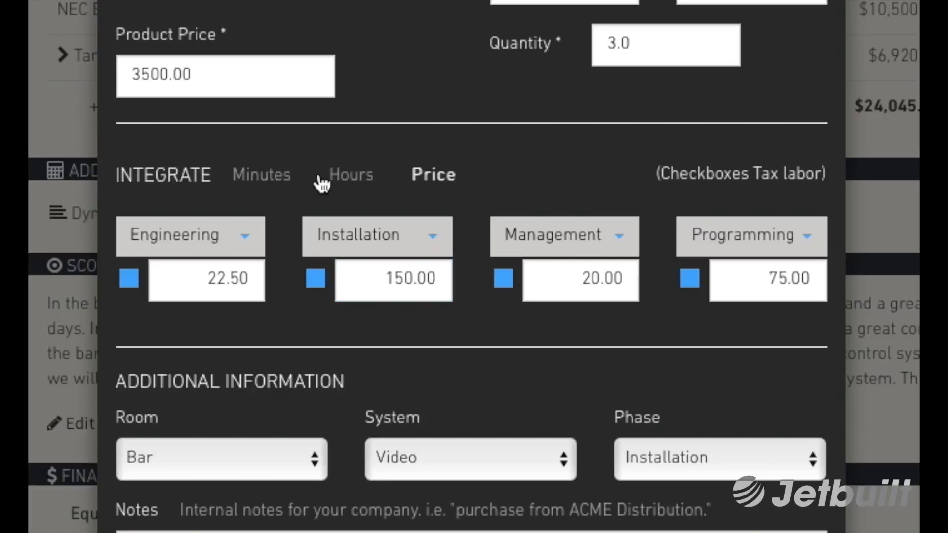
click(280, 179)
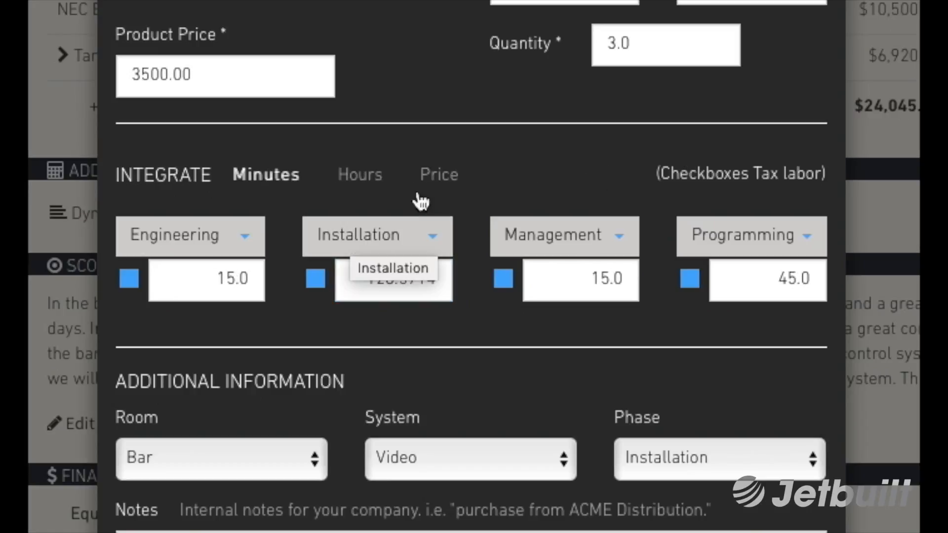
Switch the TV's installation labor type to Rough Cabling and give it 20 minutes
click(360, 242)
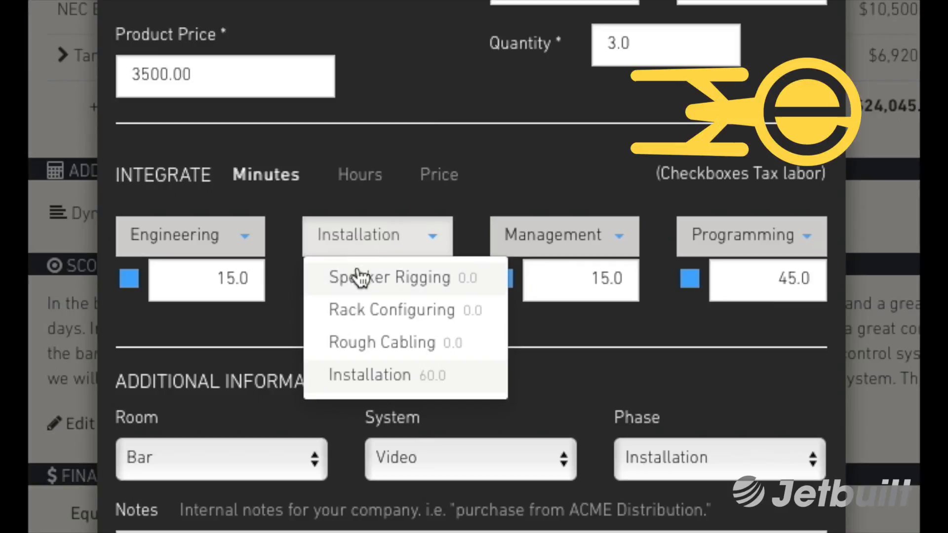
click(355, 342)
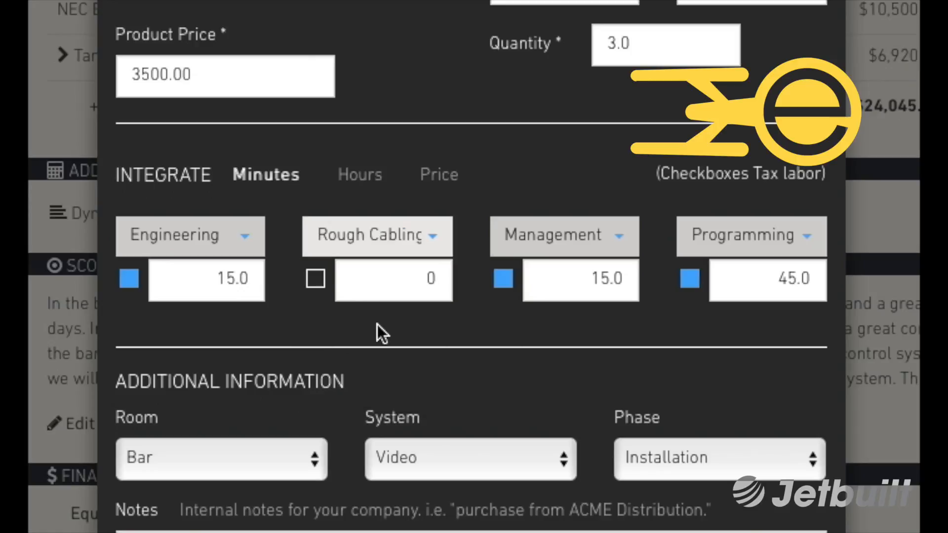
double_click(420, 288)
text(20)
click(380, 338)
Toggle the labor tax for the TV's management, programming, rough cabling and engineering labor
click(503, 279)
click(689, 278)
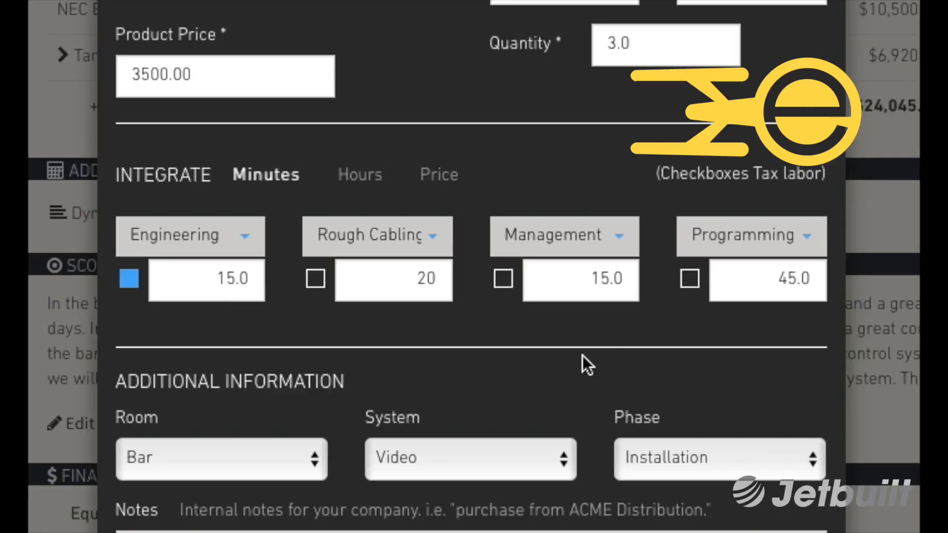
click(316, 281)
click(131, 279)
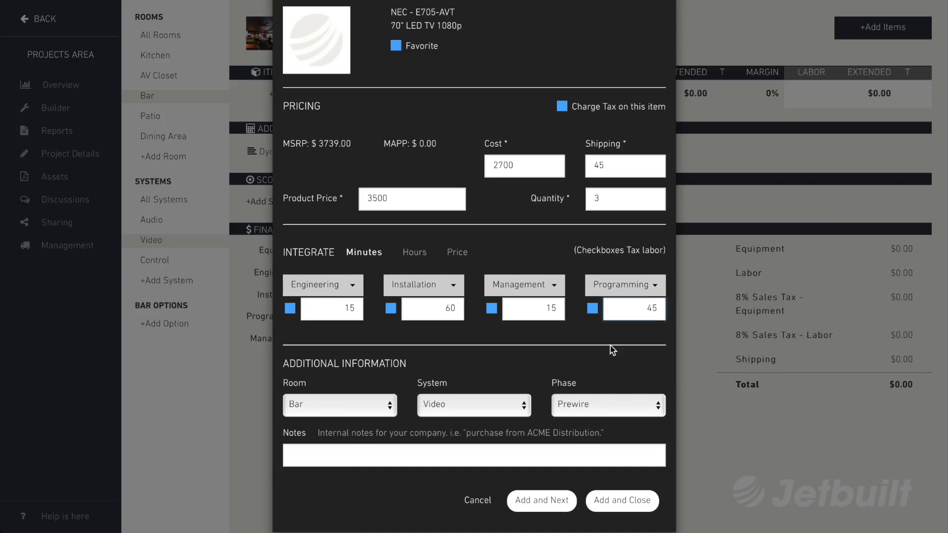
Set the TV's phase to Installation, add it to the quote and finish adding items
scroll(575, 386, down, 1)
click(575, 386)
click(570, 400)
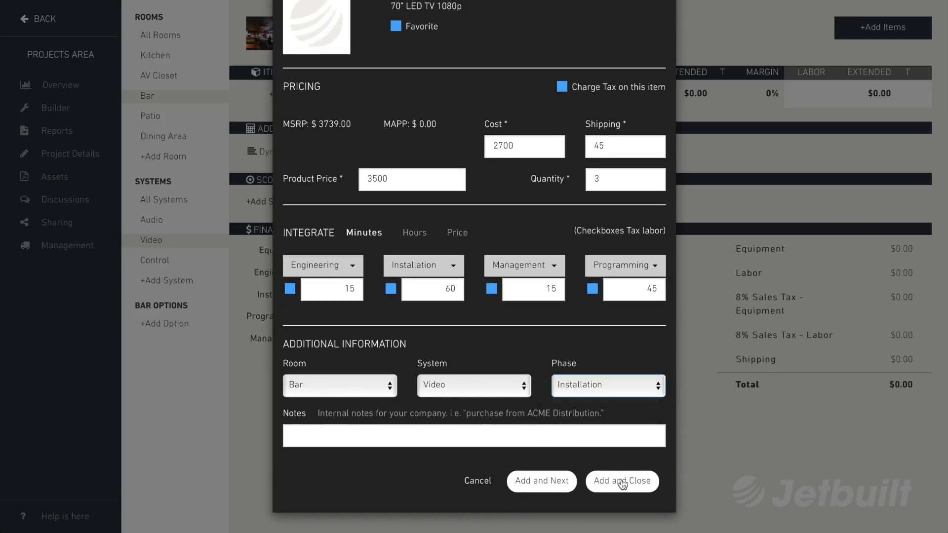
click(619, 479)
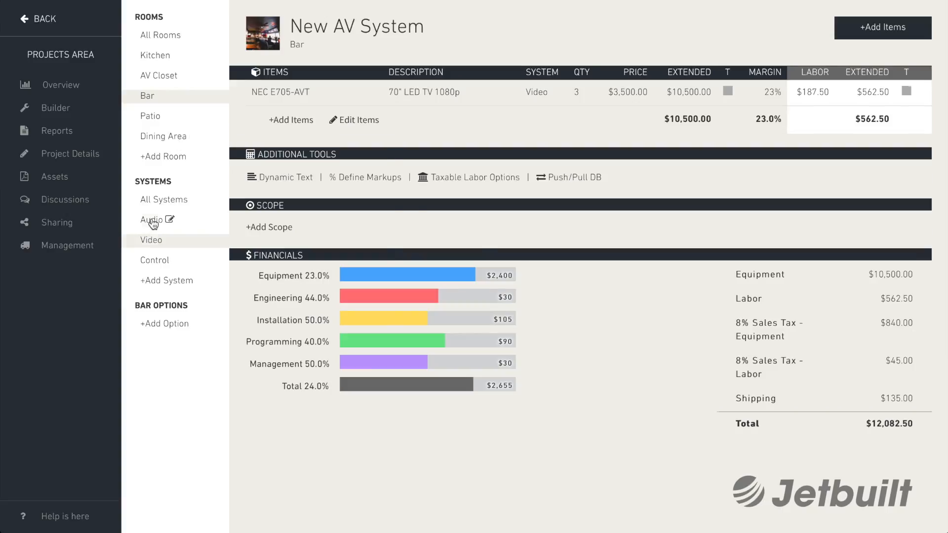
In the Bar's Audio system, start a new item, search "Tannoy di6" and choose the Tannoy DI6-BLACK speaker
click(164, 219)
click(284, 97)
text(Tannoy di)
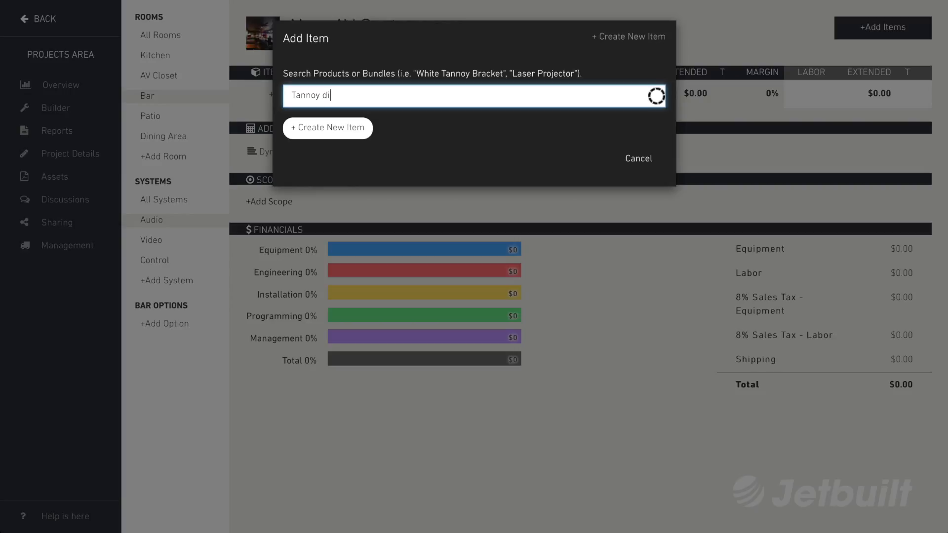
text(6)
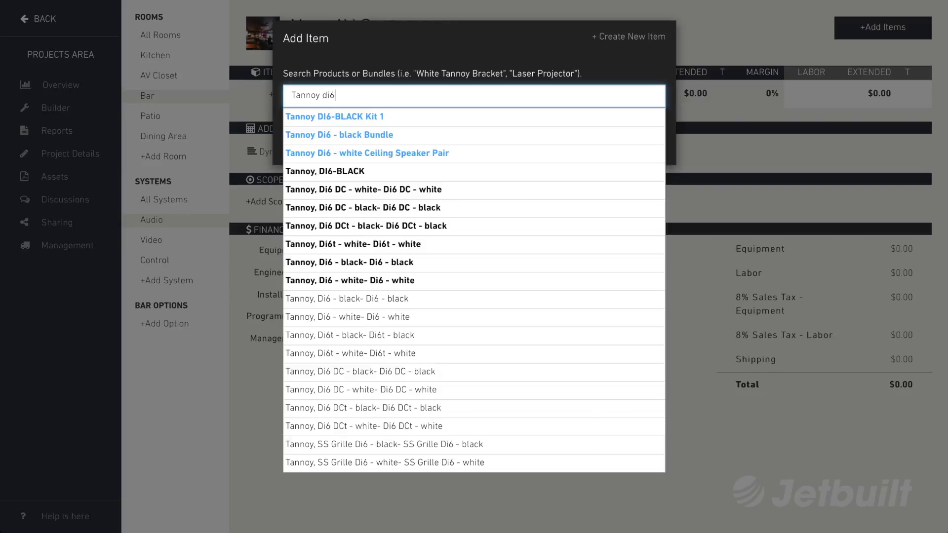
click(332, 171)
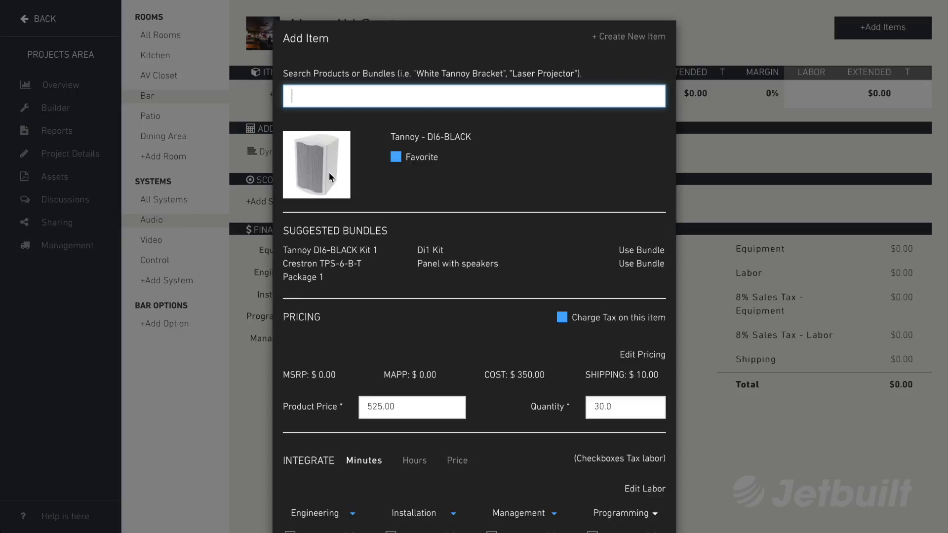
Set the Tannoy speaker's quantity to 10
scroll(471, 337, down, 3)
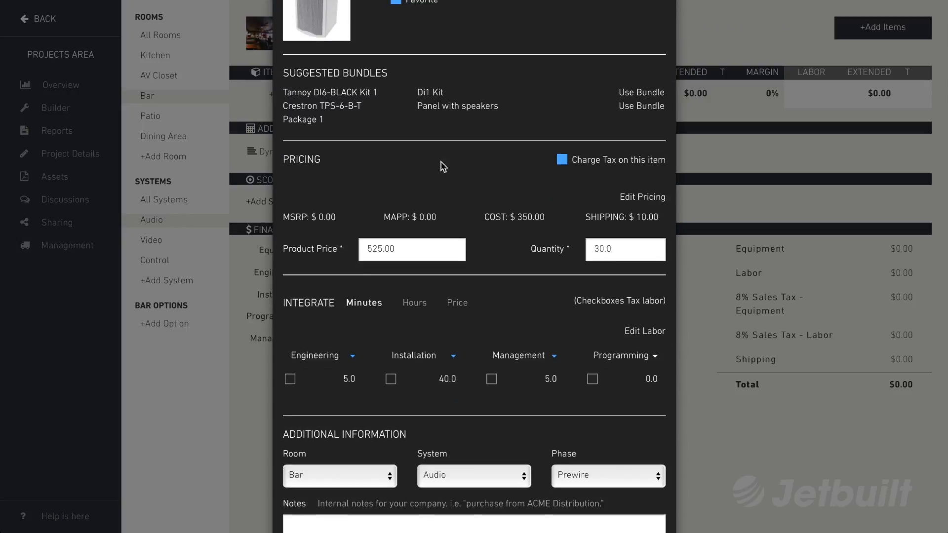
click(534, 253)
text(10)
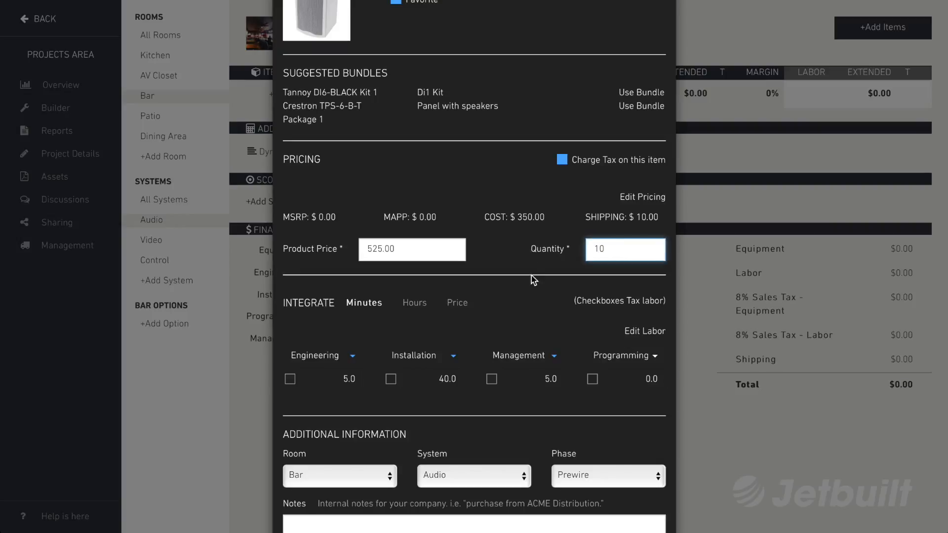
Set the Tannoy speaker's phase to Installation, add it to the quote and finish adding items
scroll(536, 275, down, 2)
click(576, 392)
click(578, 400)
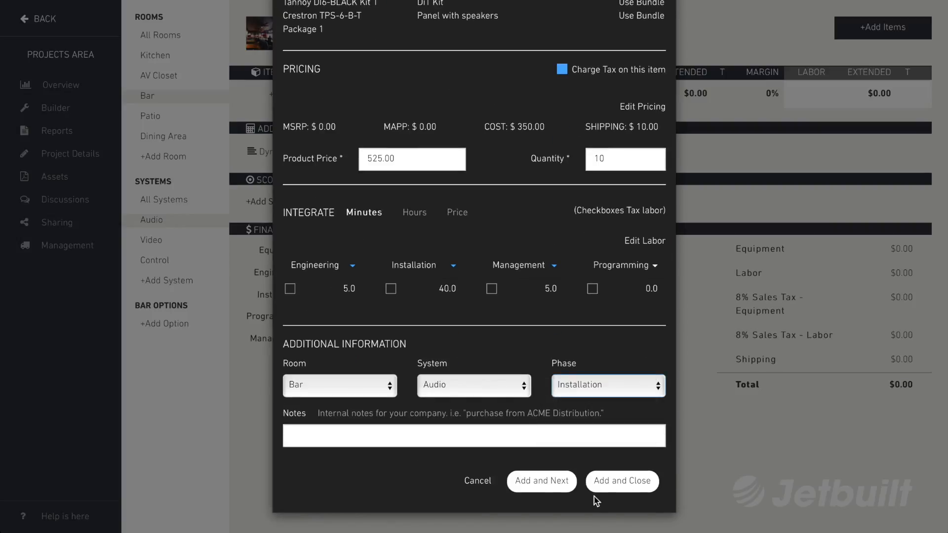
click(622, 482)
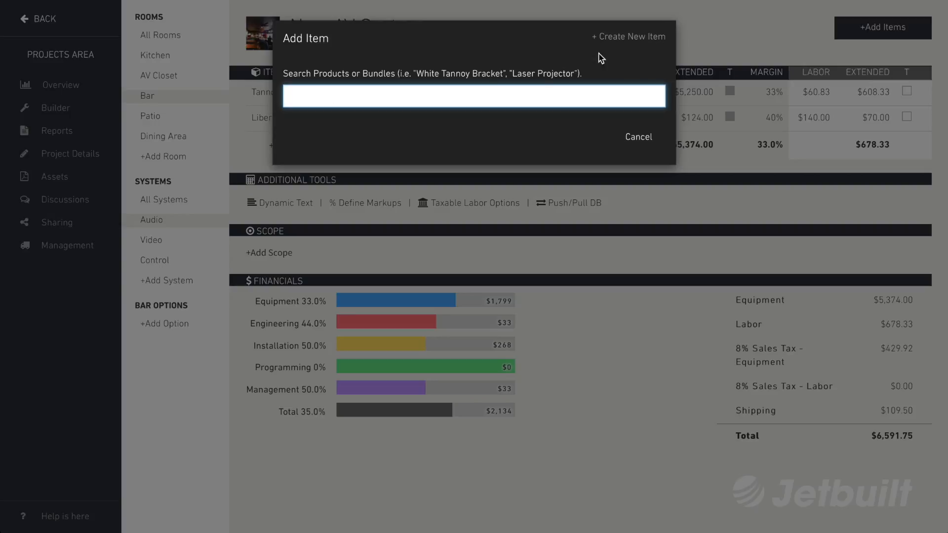
Create a new item with manufacturer Topish, model "Custom Yoke Bracket" and short description "Speaker bracket"
click(621, 40)
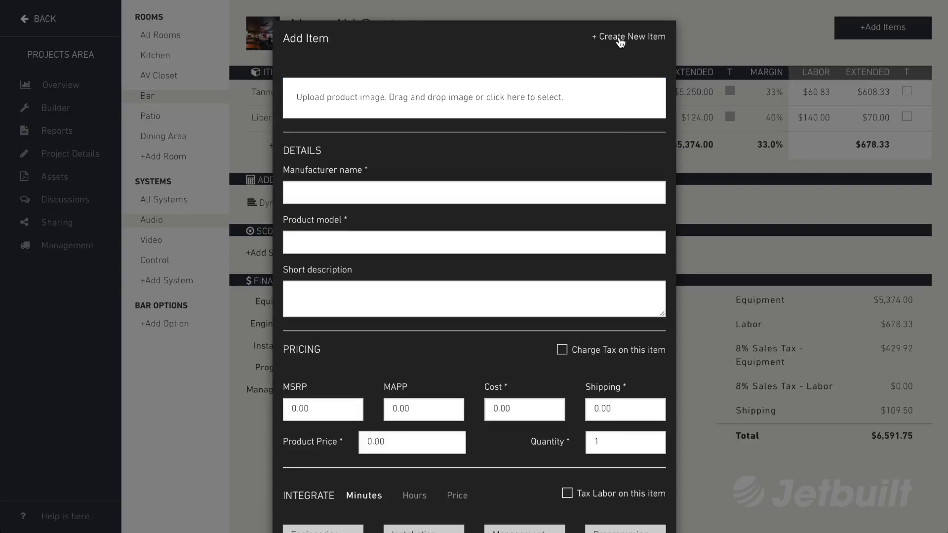
click(363, 190)
text(Topish)
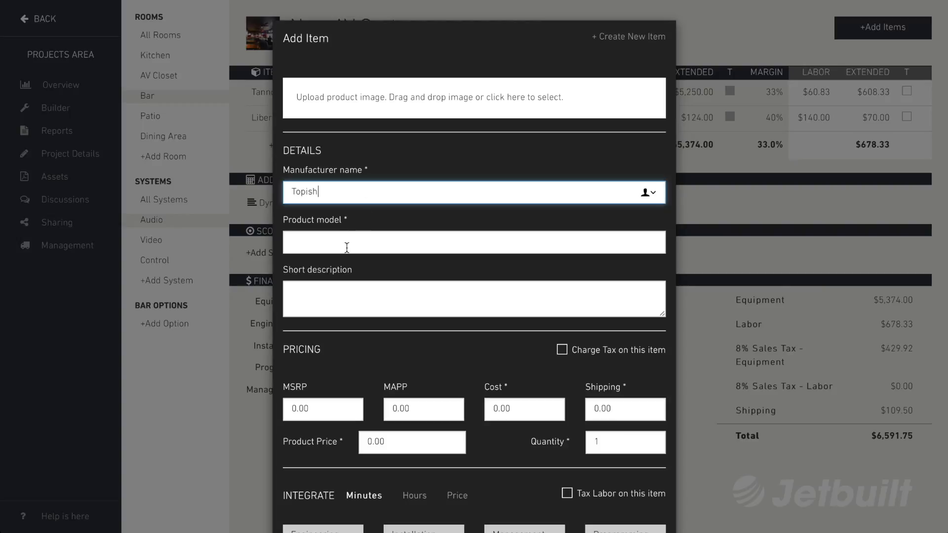
click(347, 248)
text(Custom Yoke Bracket)
click(347, 302)
text(Speaker bracket)
Price the yoke bracket with a cost of 45, shipping of 4, product price of 105 and a quantity of 10
scroll(390, 355, down, 3)
key(Tab)
text(45)
click(289, 314)
double_click(378, 307)
text(10)
double_click(600, 274)
text(4)
click(618, 307)
text(0)
Set the bracket's labor to 30 minutes of installation and 10 minutes of management, and add it to the quote
scroll(514, 321, down, 2)
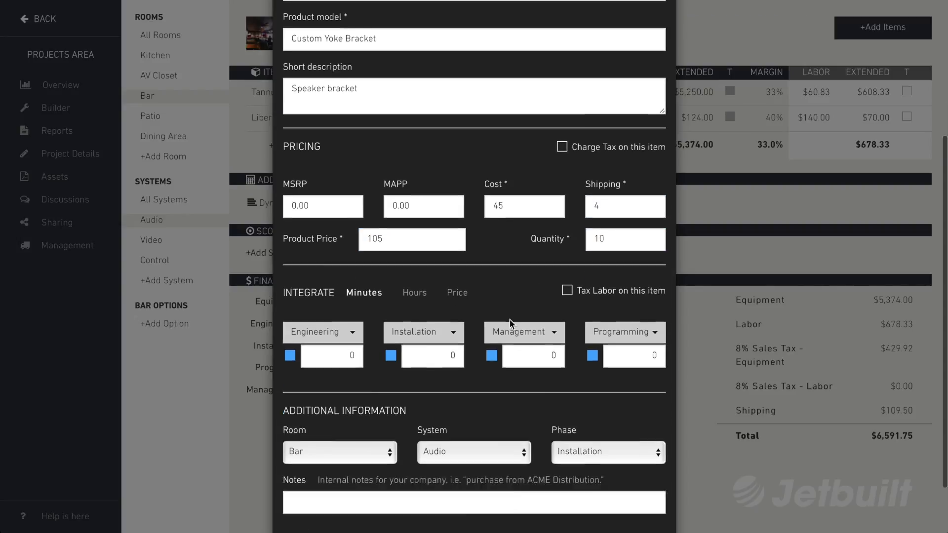
double_click(451, 310)
text(30)
scroll(535, 350, down, 1)
key(Tab)
text(10)
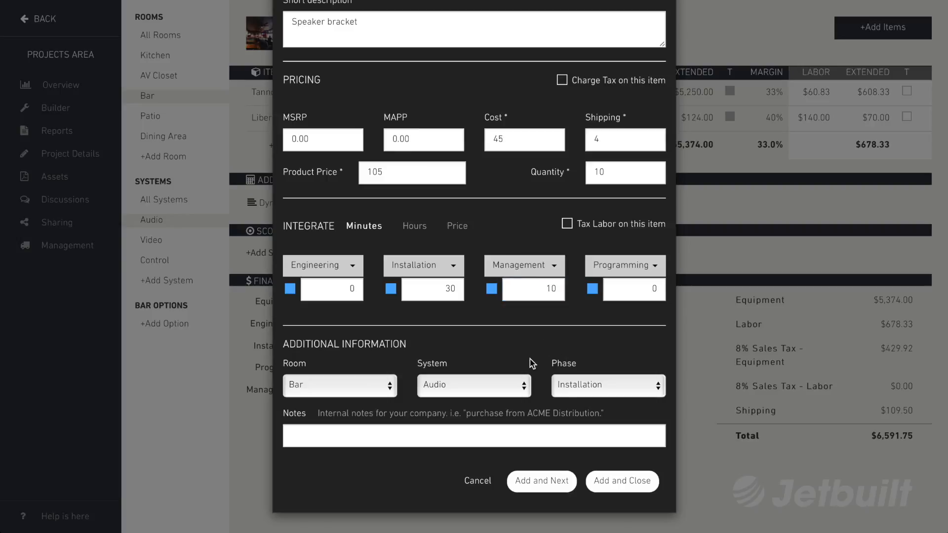
click(613, 483)
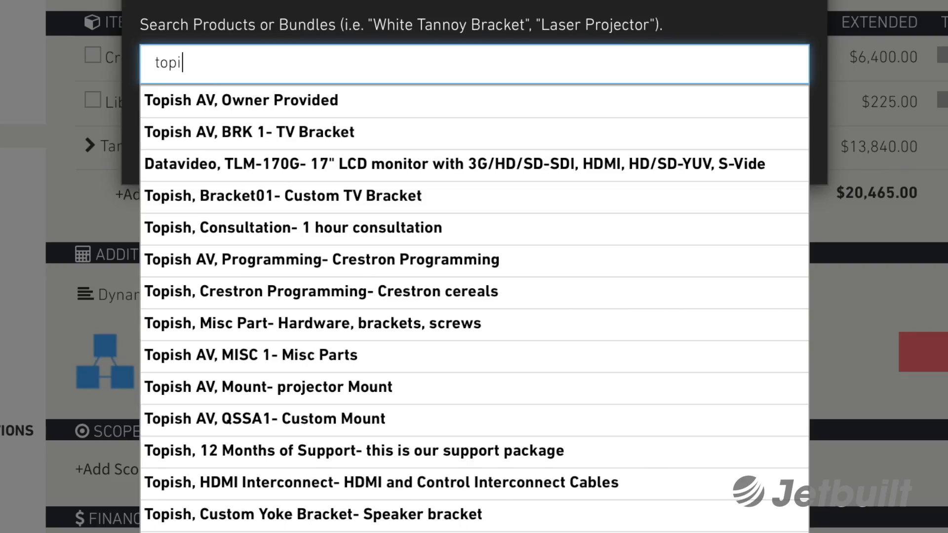
Search the products for "topish" and open the Topish Custom Yoke Bracket
text(sh)
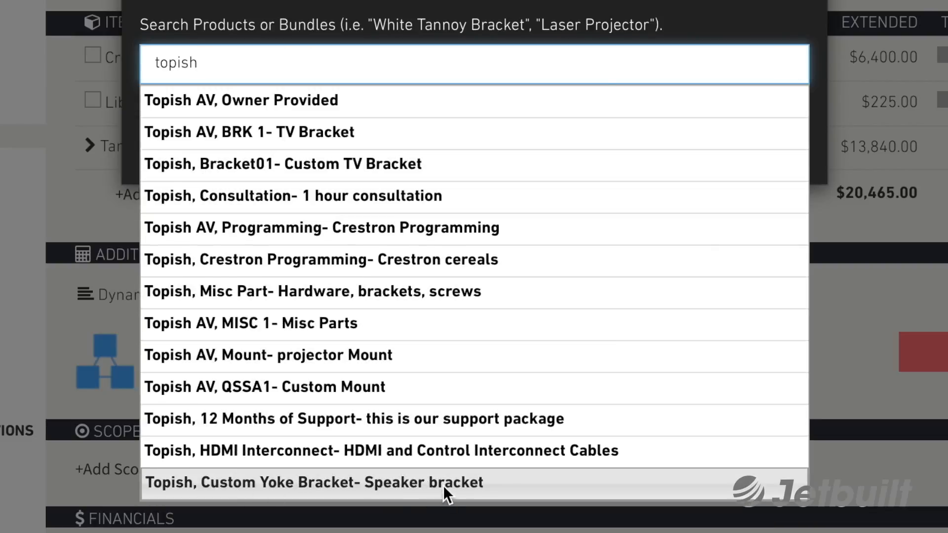
click(438, 485)
scroll(439, 345, down, 8)
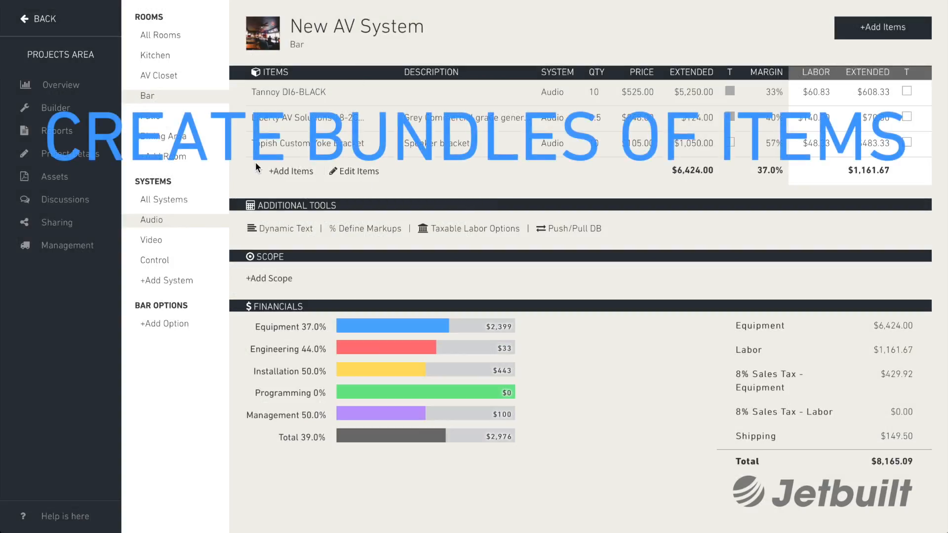
Select the Tannoy DI6-BLACK, Liberty AV Solutions and Topish Custom Yoke Bracket items and start creating a bundle from them
click(349, 177)
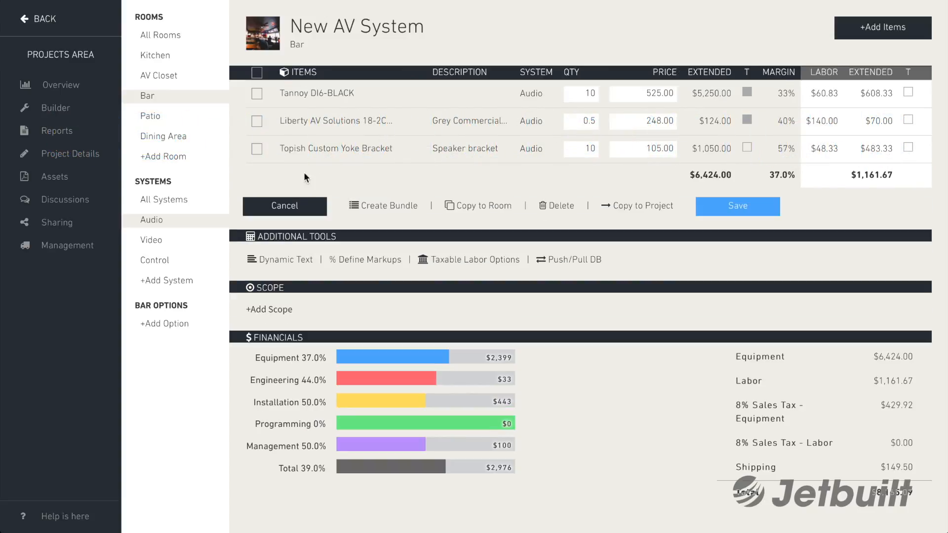
mouse_move(268, 151)
click(257, 94)
click(257, 121)
click(257, 149)
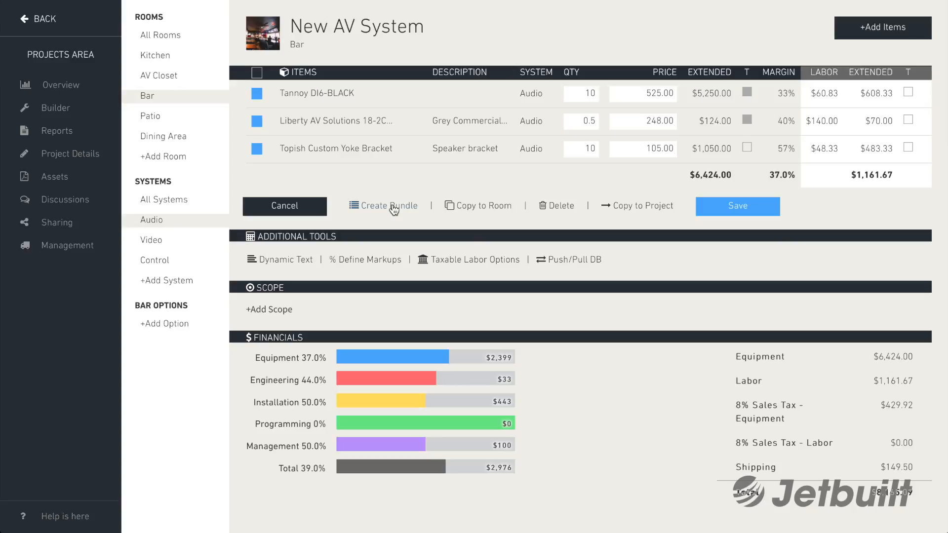
click(391, 206)
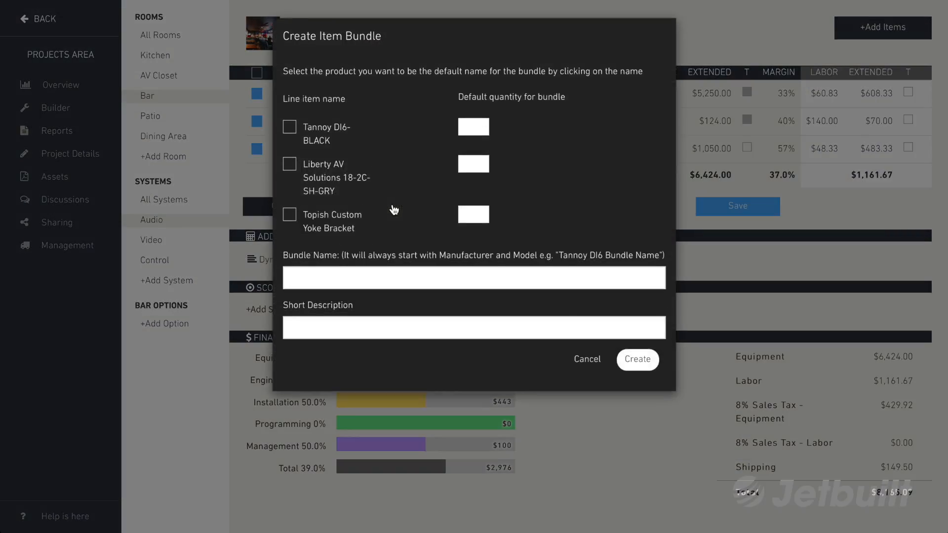
Make Tannoy DI6-BLACK the bundle's default name and set default quantities of 1 speaker, .25 Liberty cable and 1 yoke bracket
click(291, 129)
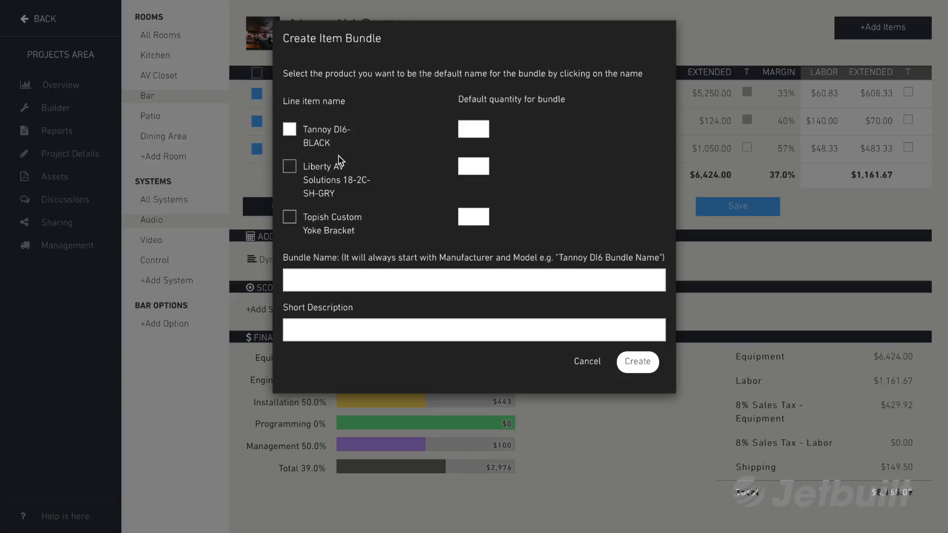
click(484, 124)
click(474, 167)
click(474, 216)
Create the bundle as "Kit 2" with the short description "Speaker, Cabling, Bracket" and review the items inside it
click(428, 281)
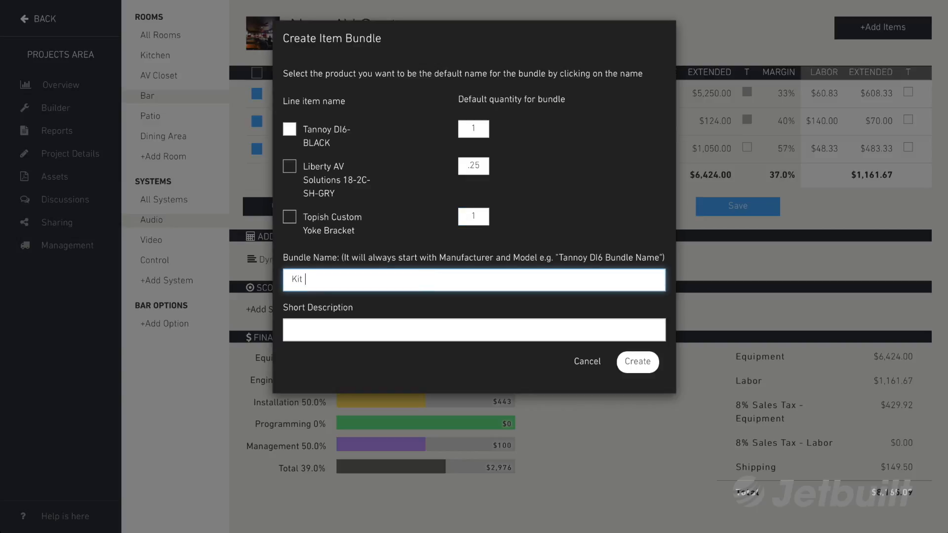
click(395, 323)
text(Speaker, Cabling,)
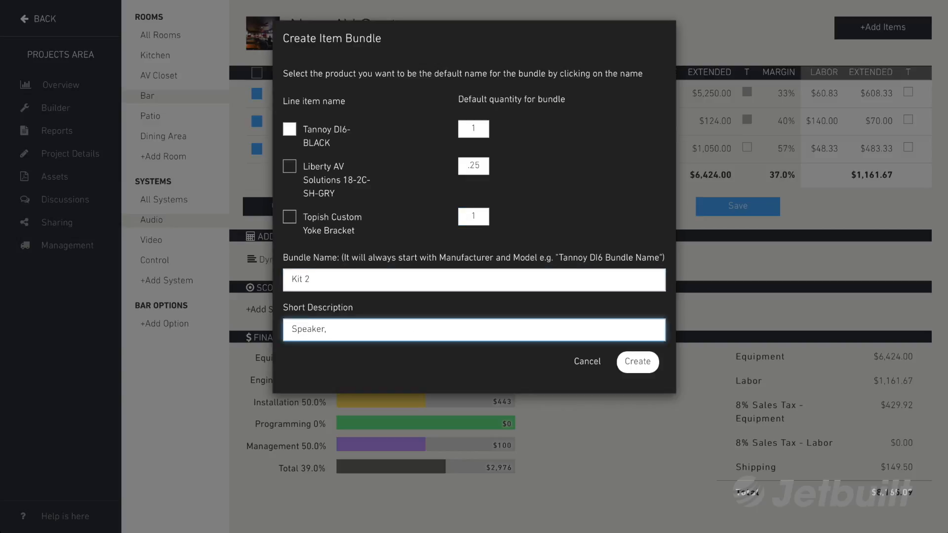
text( Bracket)
click(636, 364)
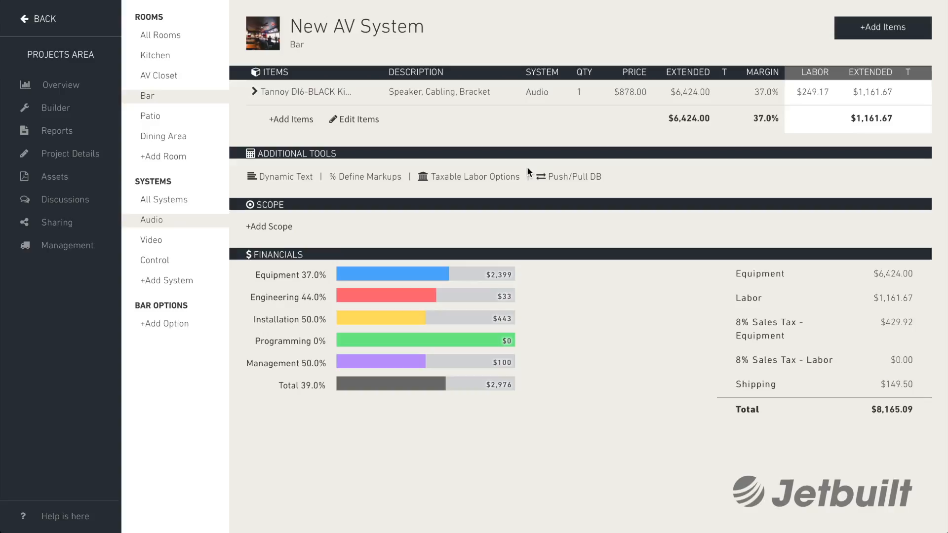
click(256, 94)
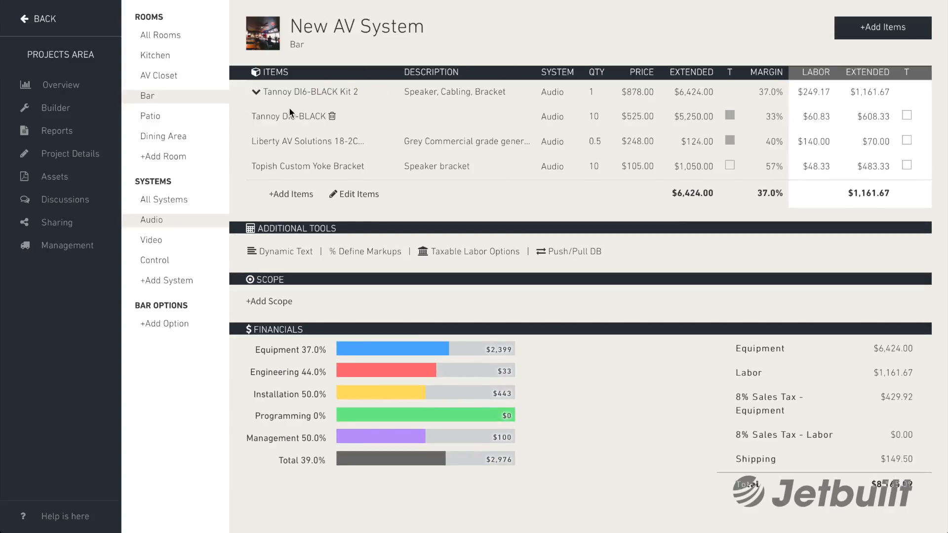
click(255, 92)
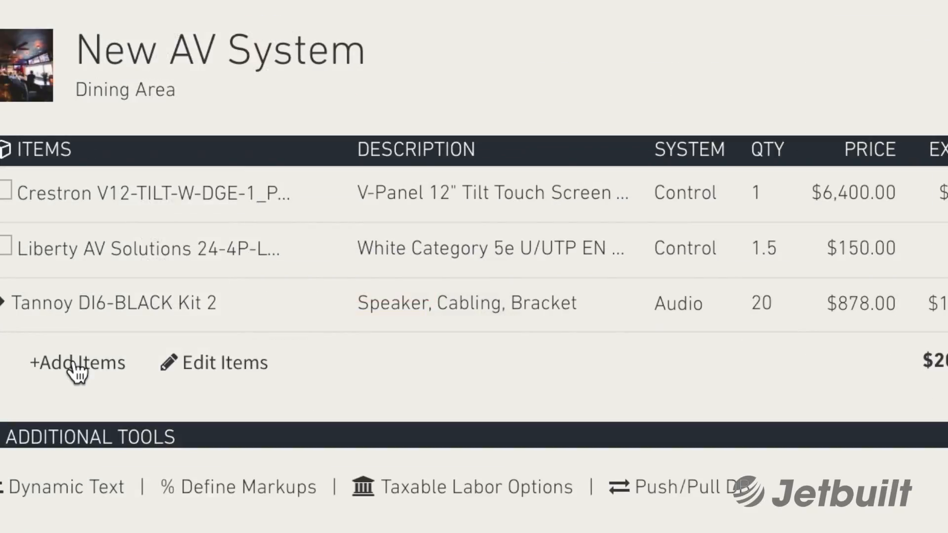
In the Dining Area, start adding an item and search for "tannoy di6"
click(74, 365)
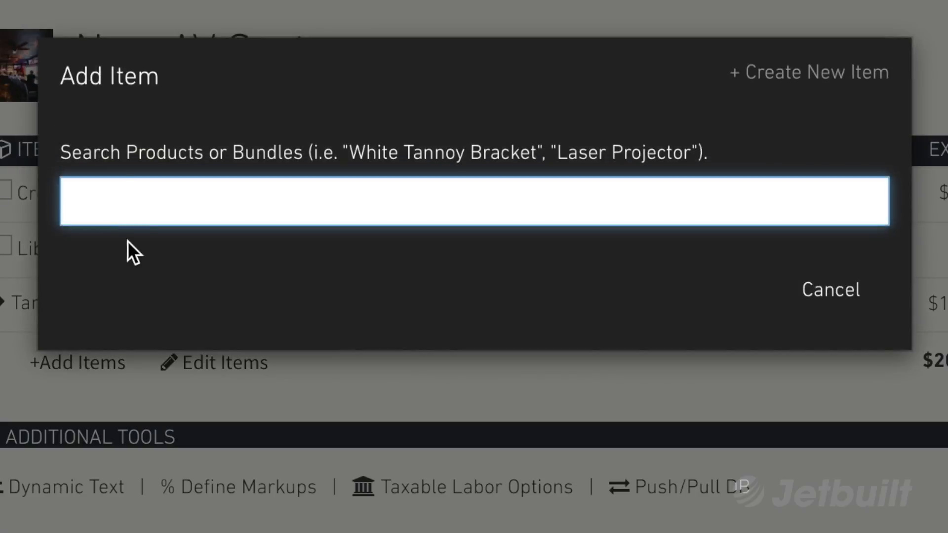
text(tannoy di6)
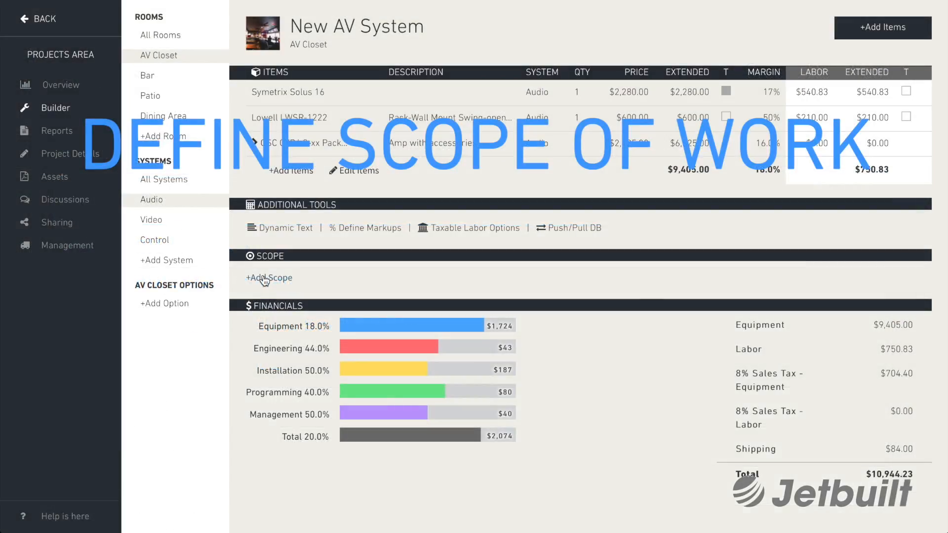
Save an AV Closet audio scope describing 3 video displays on hanging mounts, speakers and a control system, with the text repeated four more times
click(265, 279)
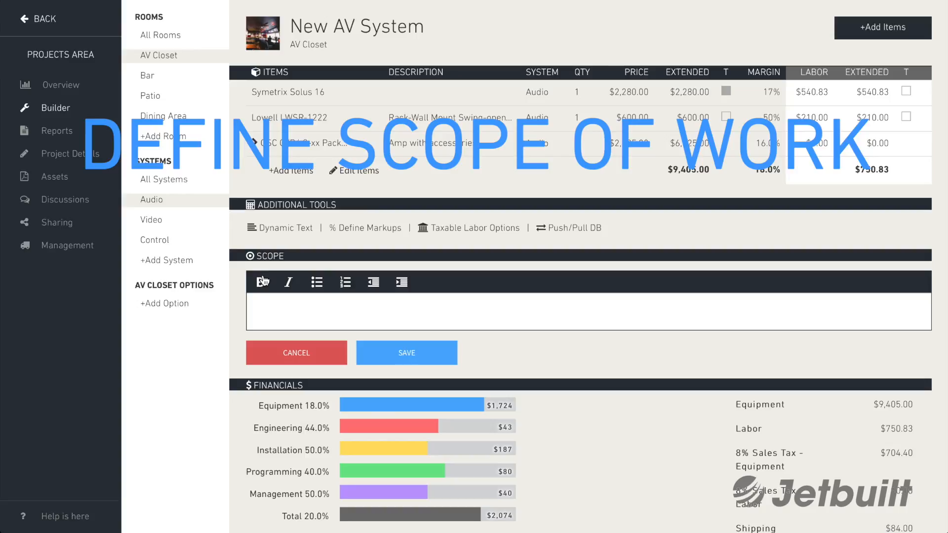
text(In the bar we will install 3)
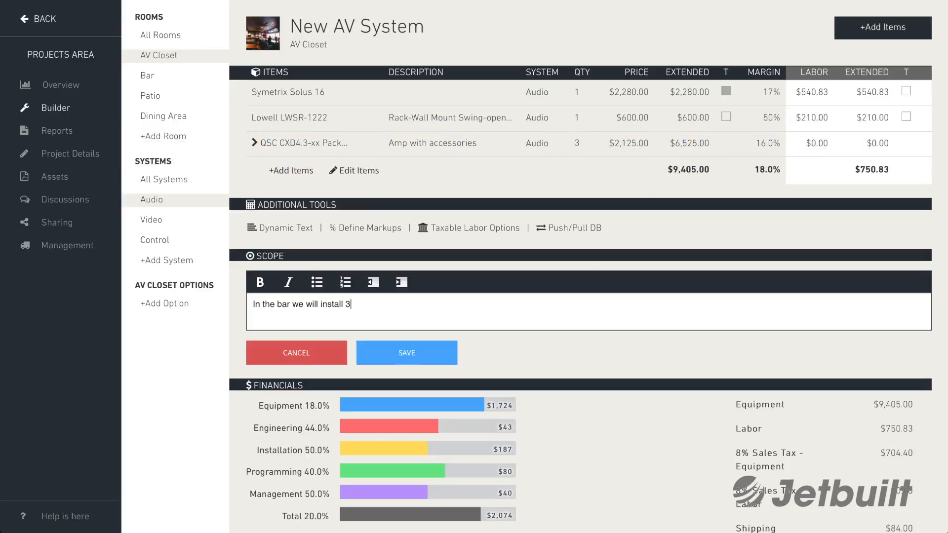
text( video displays on hanging mounts. We will install a bunch of speakers, and a great control system. This text can go on for days and days.)
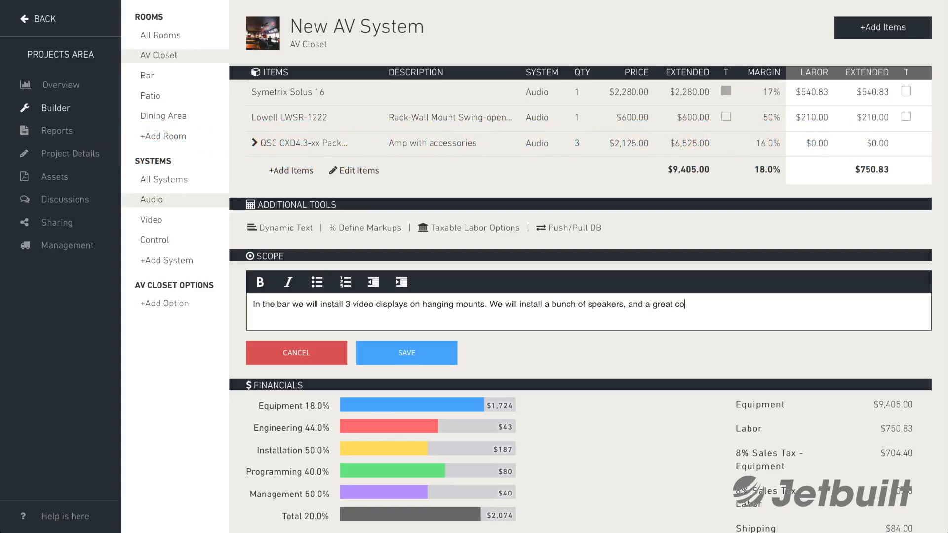
key(ctrl+v)
key(ctrl+v)
key(ctrl+v)
key(ctrl+v)
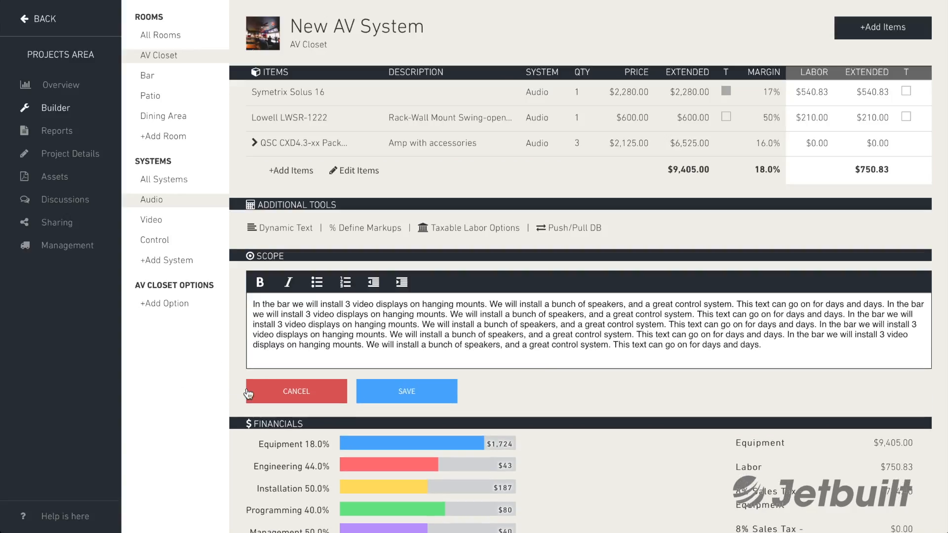
click(396, 391)
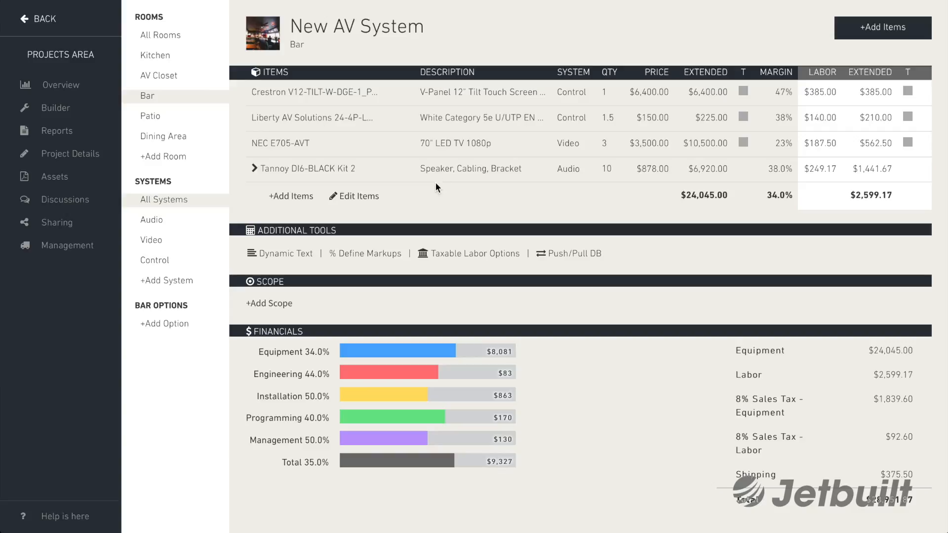
Copy all of the Bar's items to the Patio and Dining Area rooms
click(361, 196)
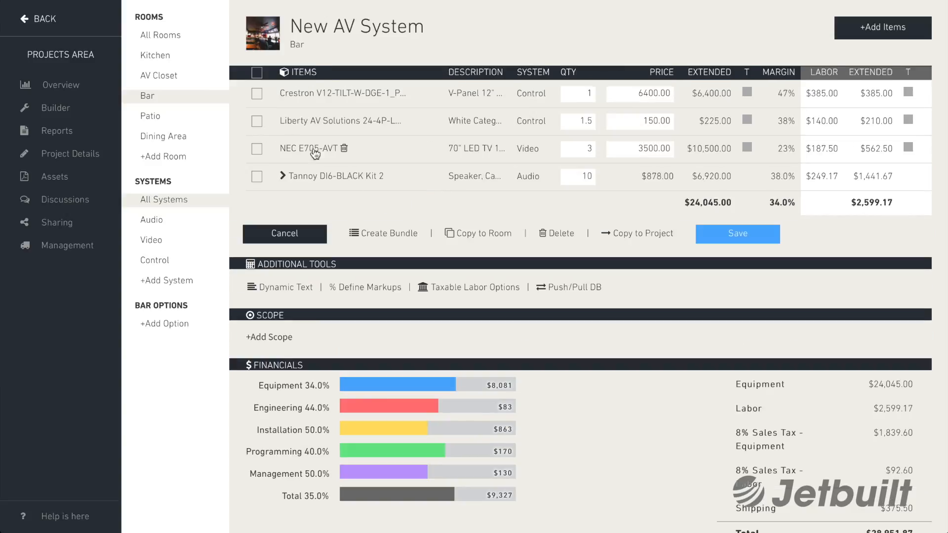
click(256, 74)
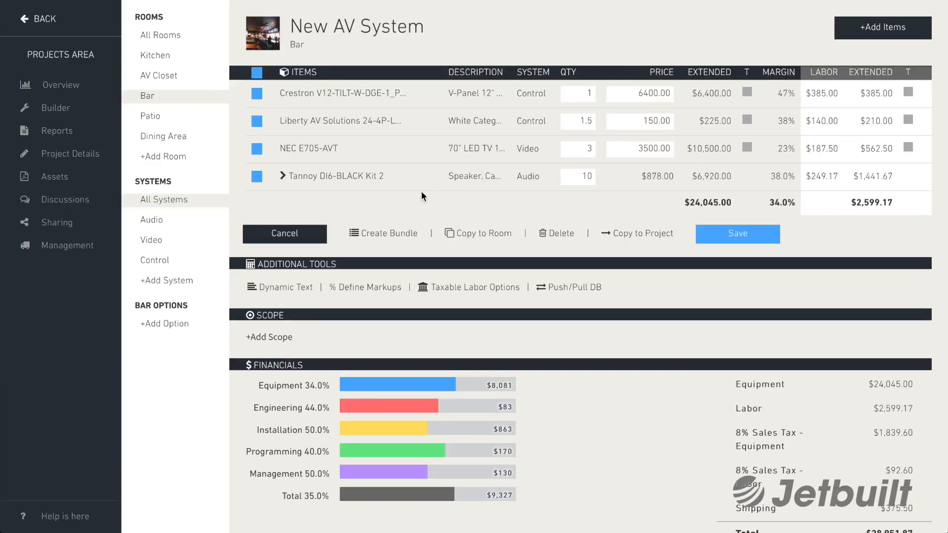
click(484, 235)
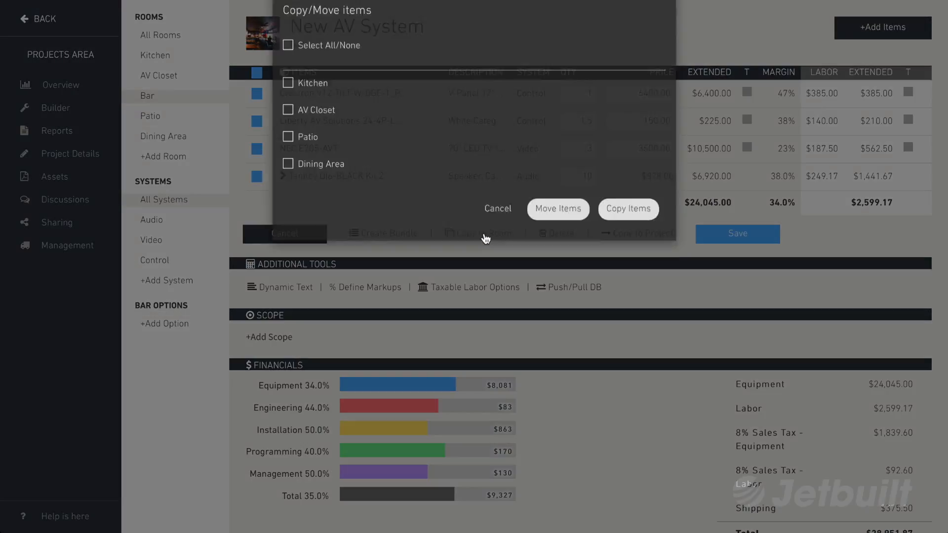
click(288, 166)
click(288, 193)
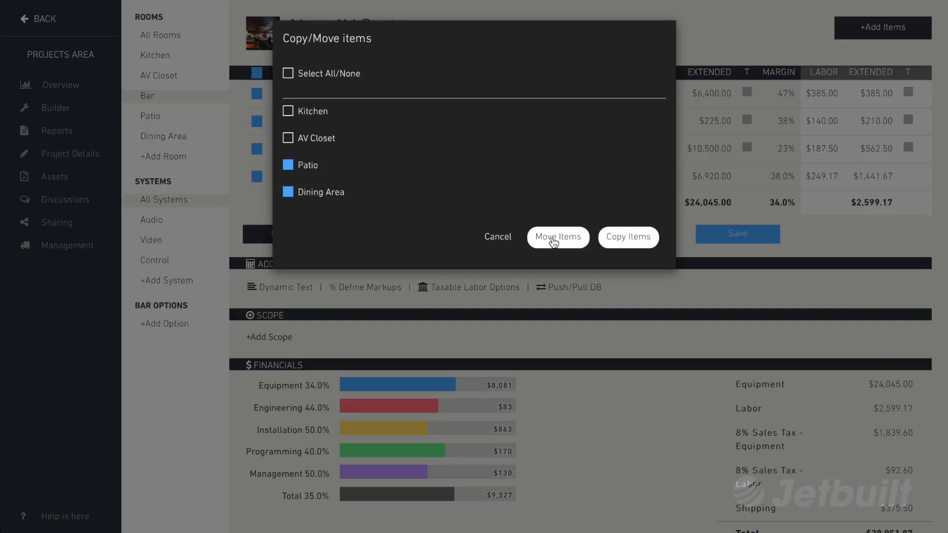
click(631, 242)
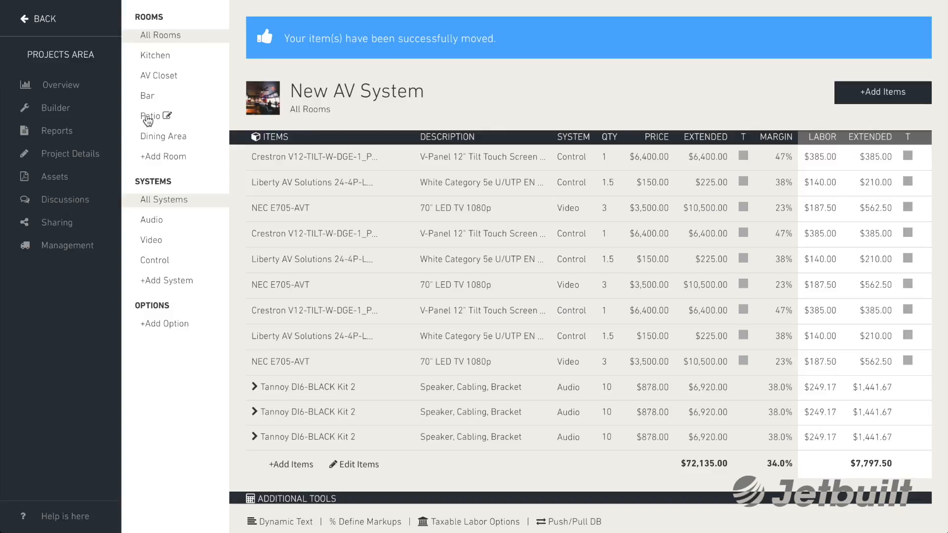
Check the copied items in the Patio and delete the NEC E705-AVT TV from the Dining Area
click(148, 118)
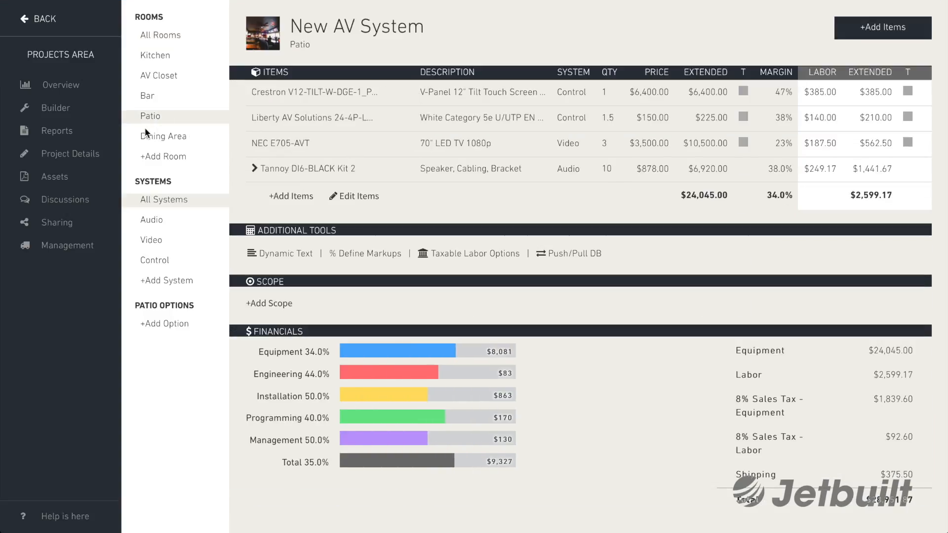
click(151, 137)
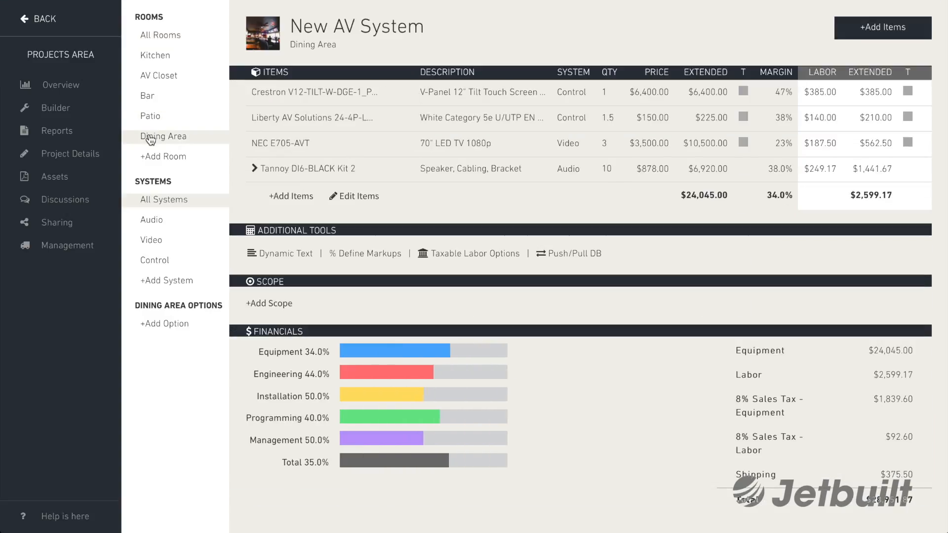
click(314, 143)
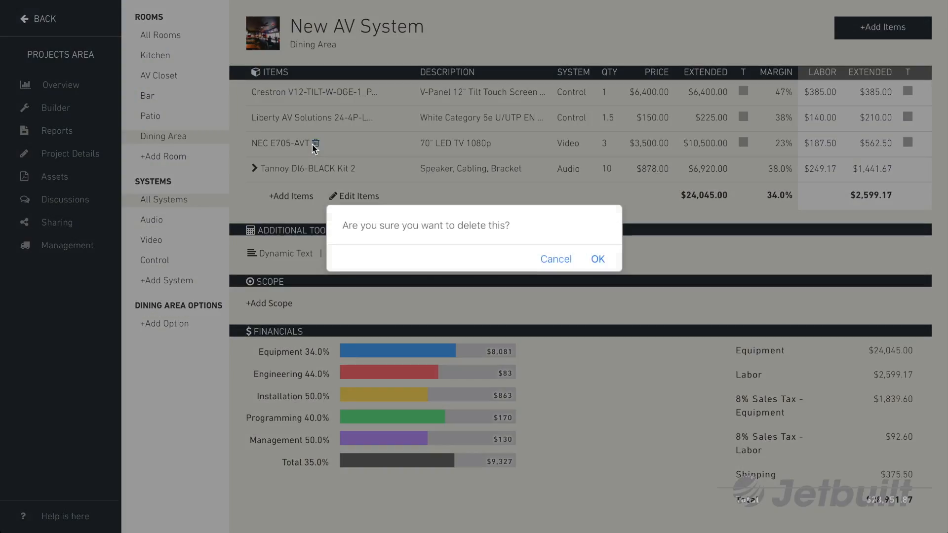
click(597, 258)
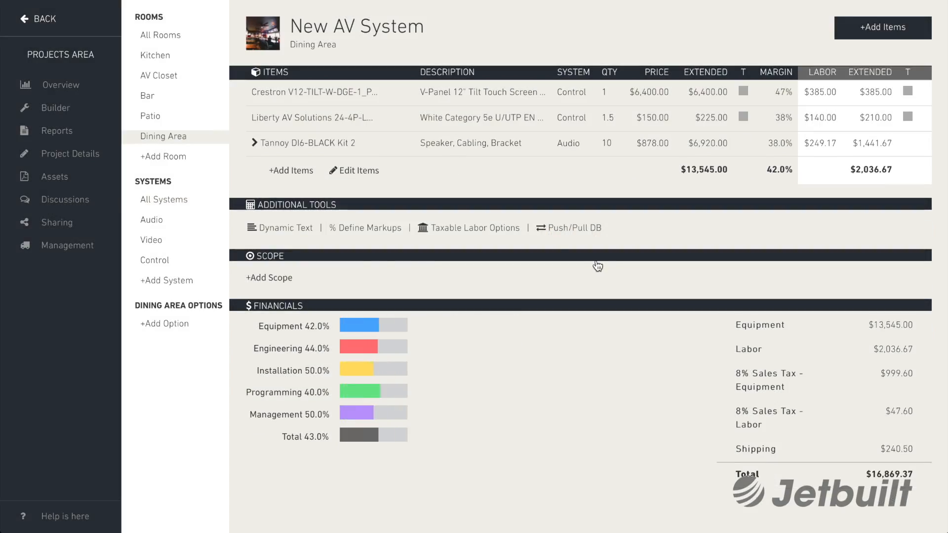
Set the quantity of the Tannoy DI6-BLACK Kit 2 bundle in the Dining Area to 20 and save the change
click(355, 171)
double_click(599, 149)
text(20)
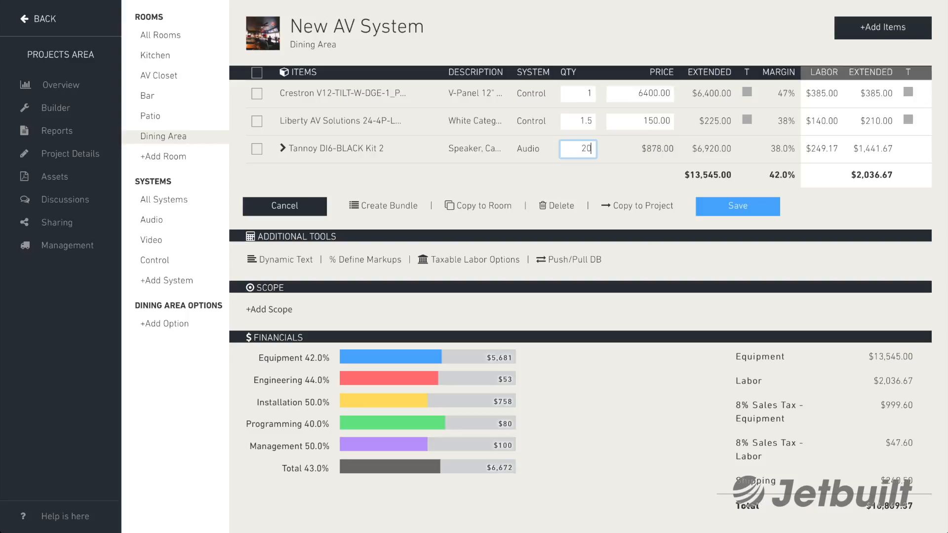
click(738, 206)
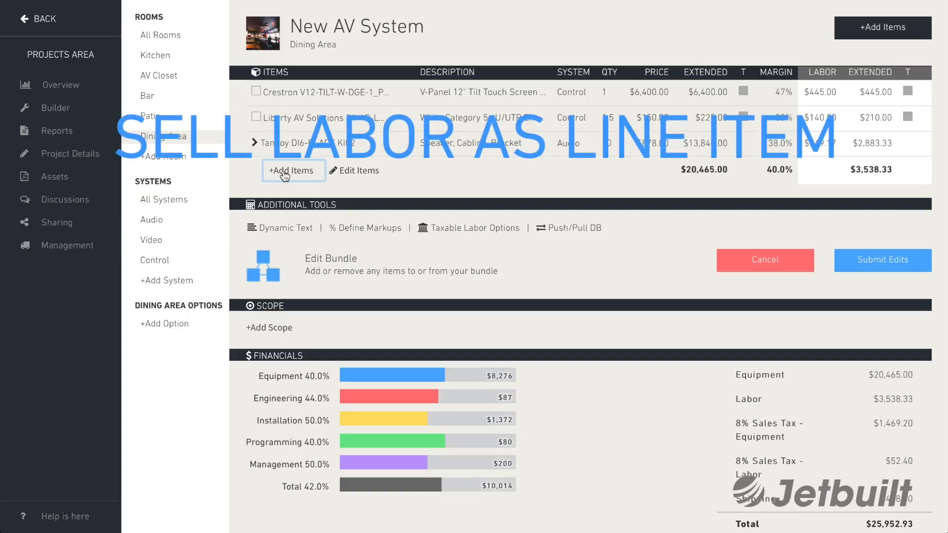
Add the Topish AV Crestron Programming labor item to the Dining Area with a quantity of 4
click(286, 171)
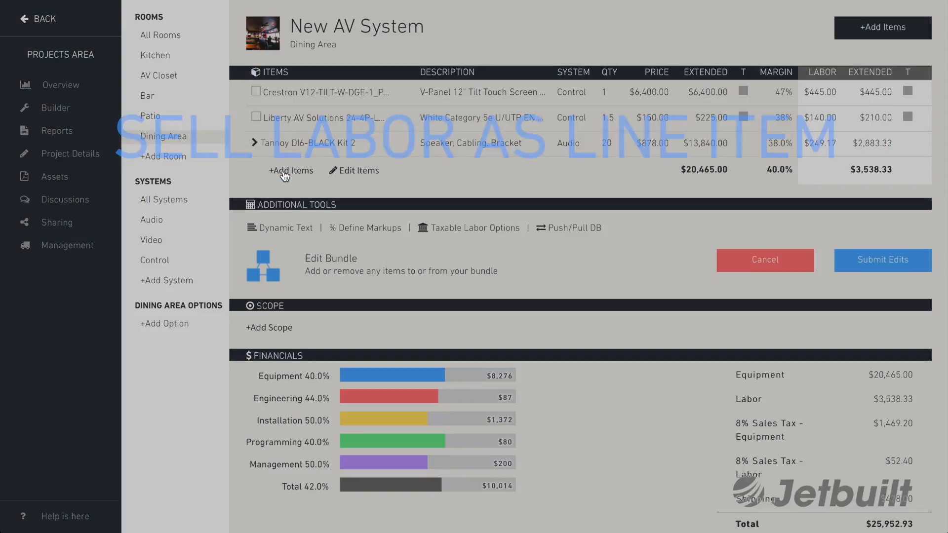
click(321, 97)
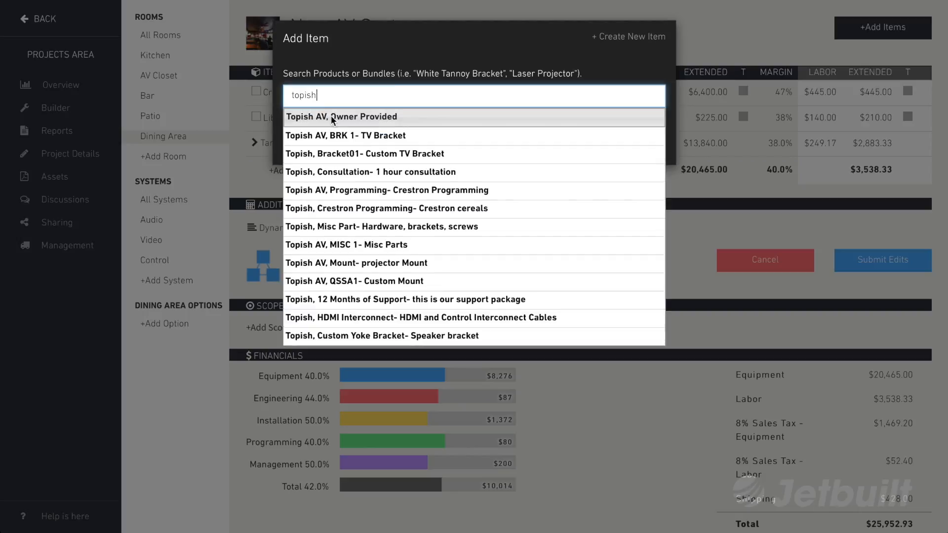
click(343, 192)
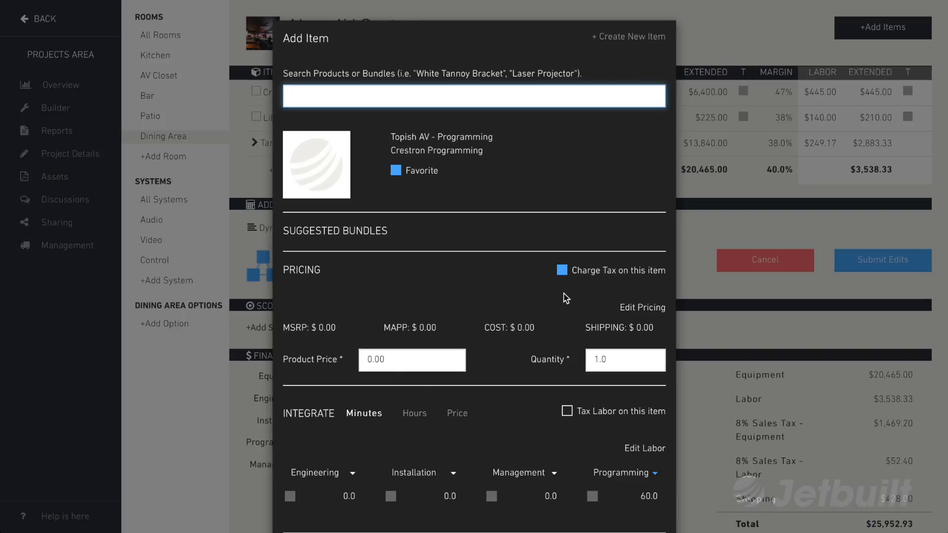
scroll(501, 364, down, 3)
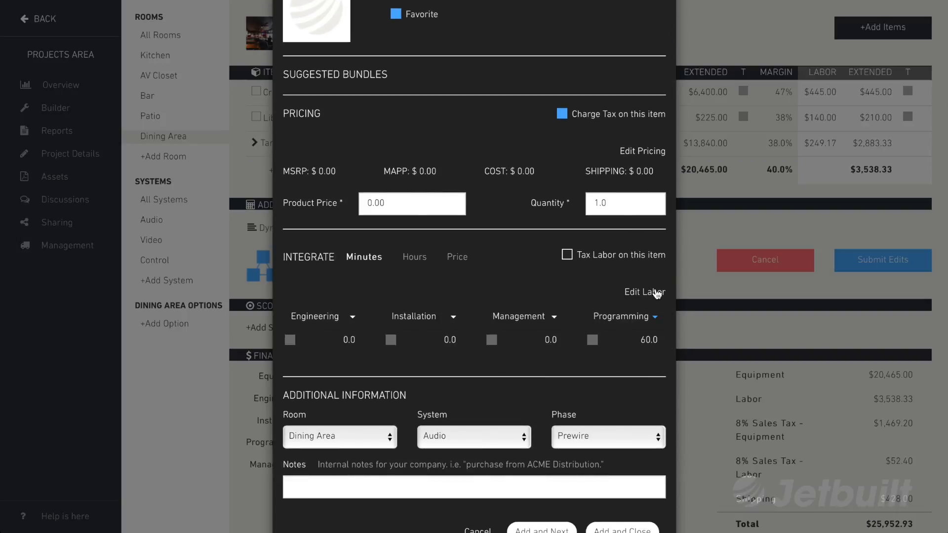
double_click(598, 203)
text(4)
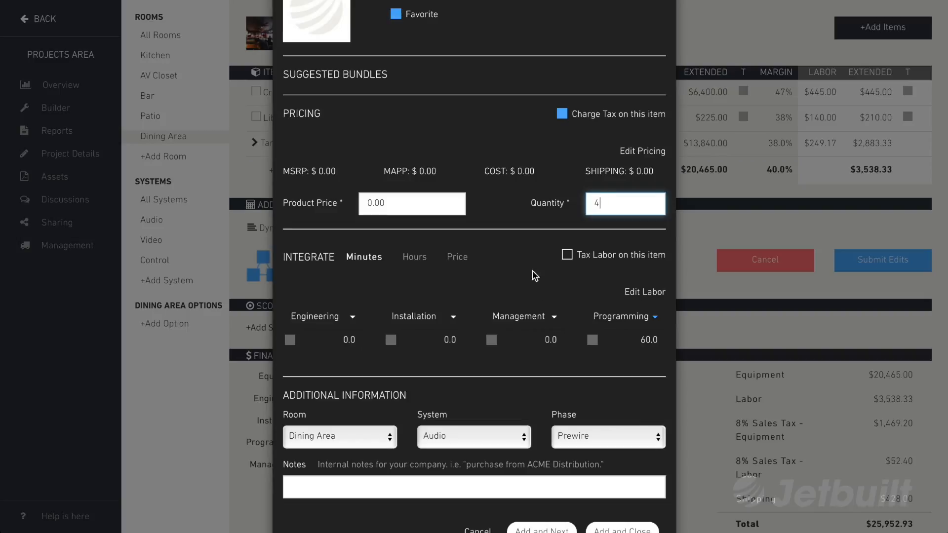
scroll(536, 289, down, 1)
click(618, 482)
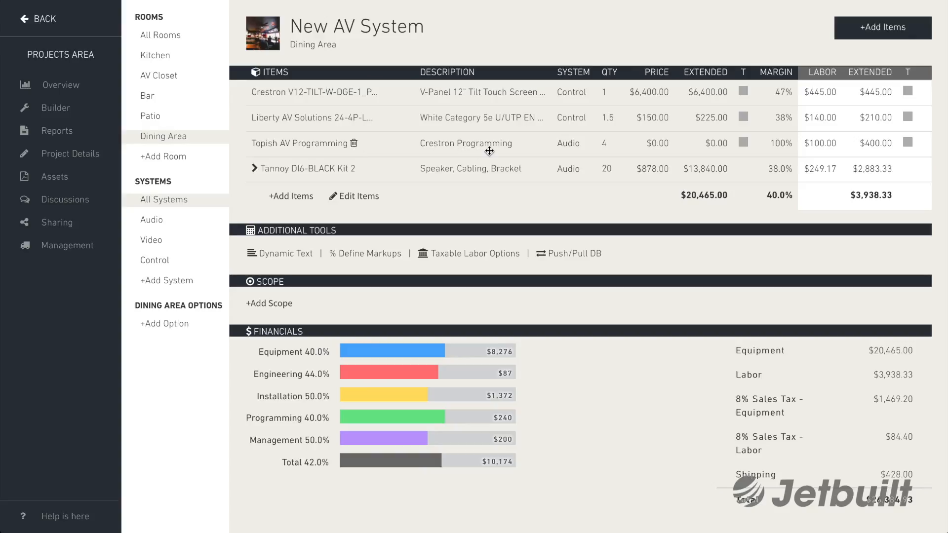
Start copying all of the Dining Area's items to the Idea Bar project, choosing a new room as the destination
click(358, 196)
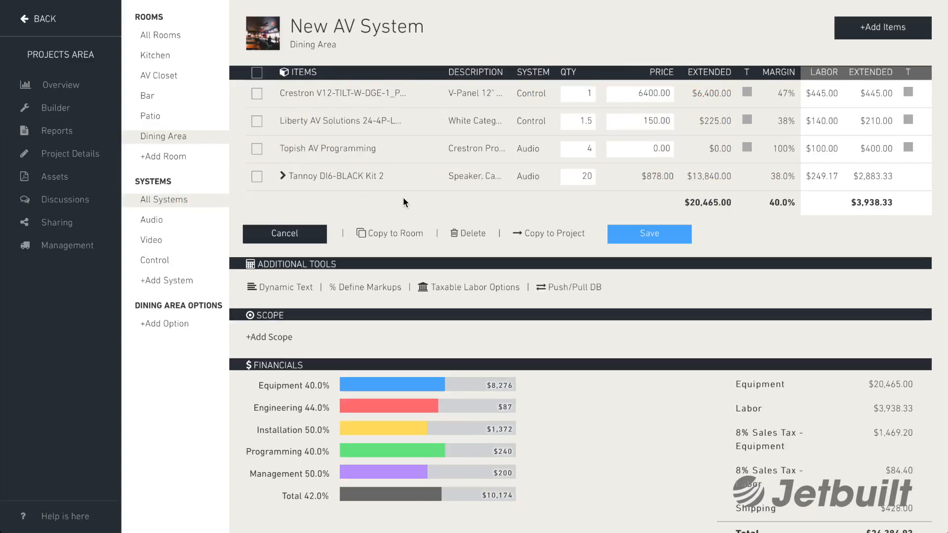
click(257, 72)
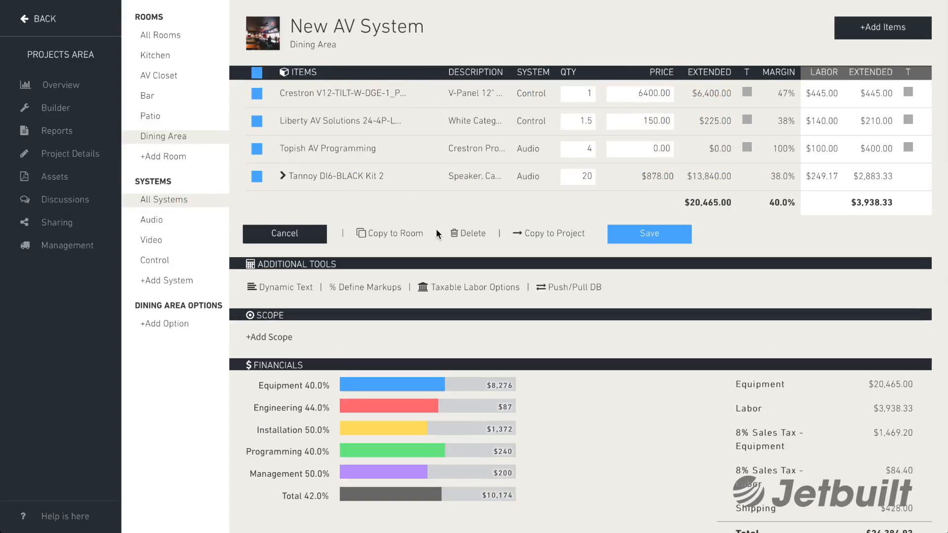
click(554, 239)
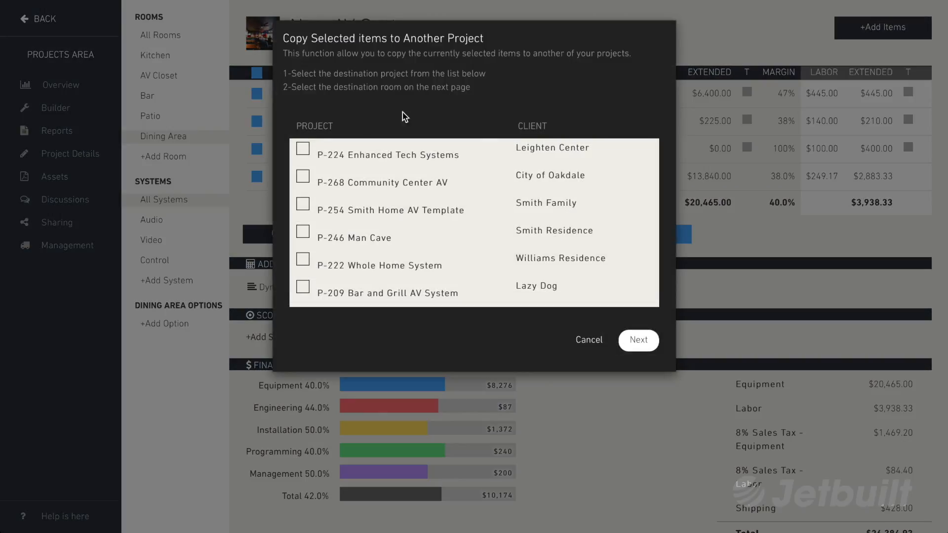
scroll(346, 207, down, 4)
click(303, 196)
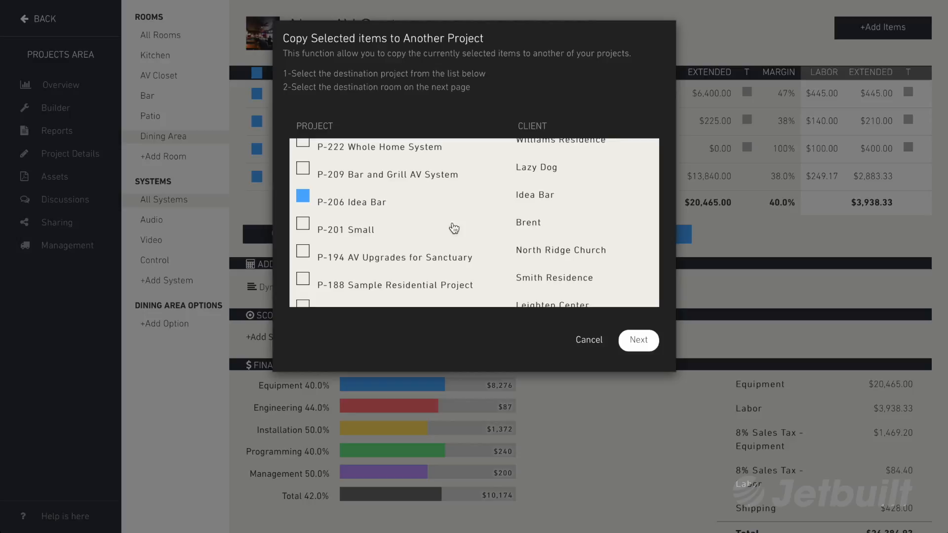
click(632, 342)
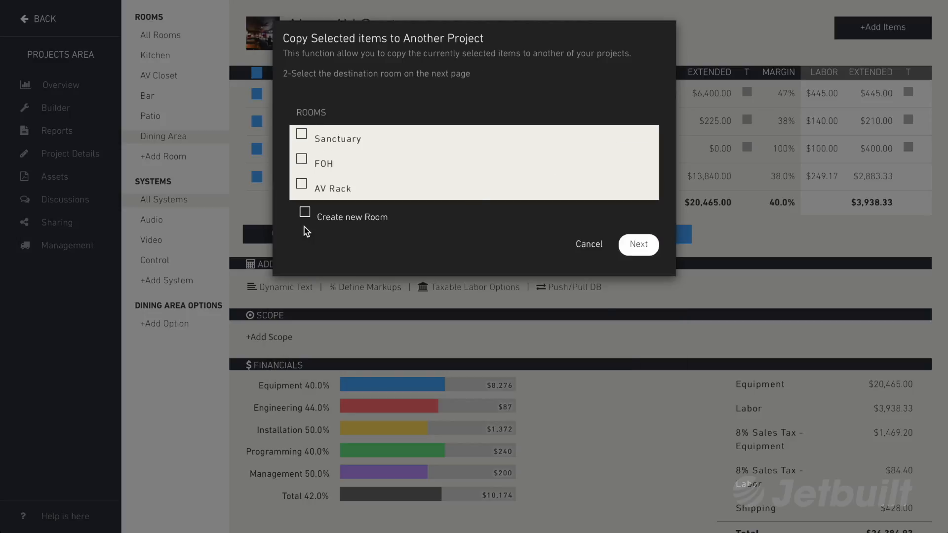
click(305, 214)
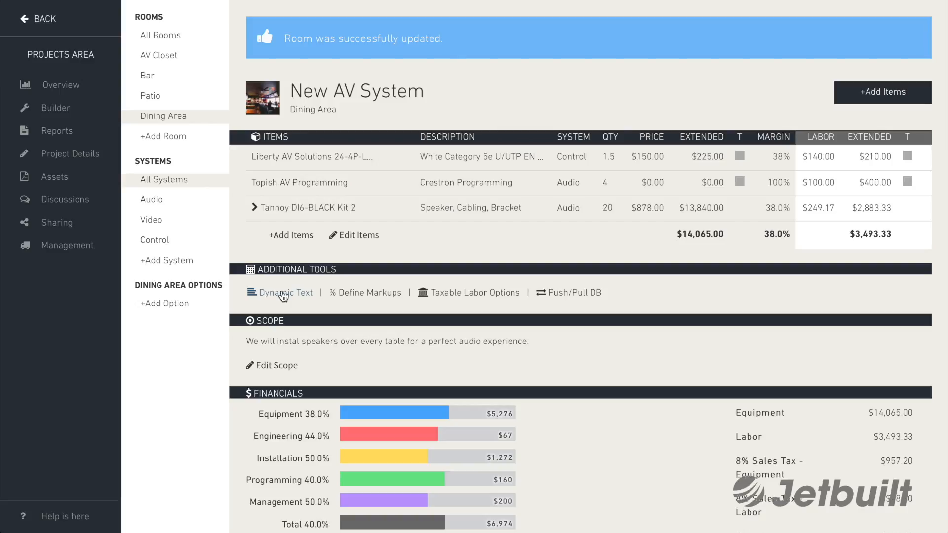
Title the discussion page "Project Overview" and write a greeting by first name plus an introduction about the meeting, tech system and budget
click(283, 294)
click(275, 334)
text(Project Overview)
key(Tab)
text(Hi)
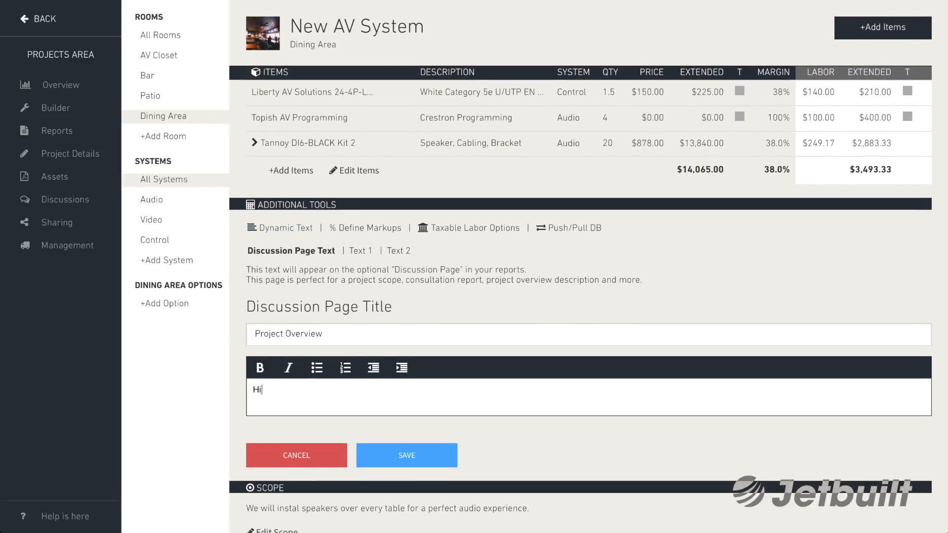
text( Linda,)
key(Return)
text(It was great to meet you at your office the other day. We have taken your hopes and dreams and have spun it into a)
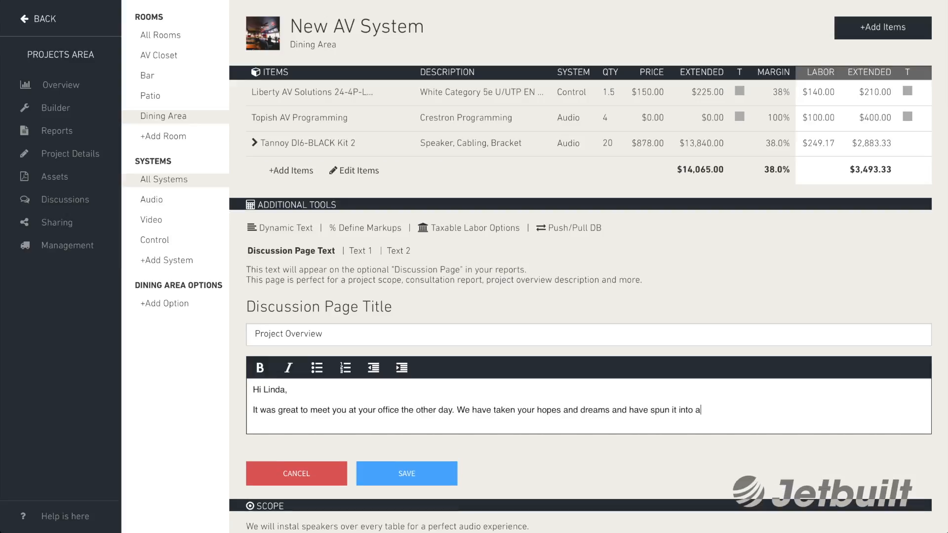
text( tech system that your customers will love. We are slightly over your budget hope, but there are some cuts we could make if need be.  Let me run it down:)
Add a bold "Video:" heading to the discussion text, followed by a paragraph about installing three large displays over the bar
key(Return)
key(ctrl+b)
text(Video:)
key(ctrl+b)
key(Return)
text(Install three large displays over )
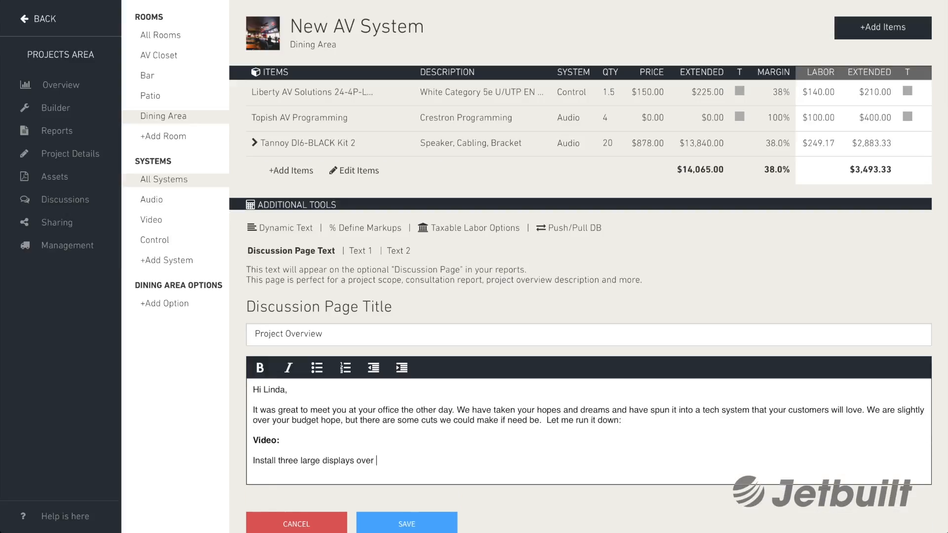
text(the bar. Along with heavy drinking, your customers can also take in the game.)
Add a paragraph on using this text for cover letters or project-wide scope, and sign off with "Thanks again," and the sender's first name
key(Return)
text(This text can go on for days. This is primarily used for cover letters, or project-wide scope. You can use it as you like.)
key(Return)
text(Thanks again,)
key(Return)
text(Larry)
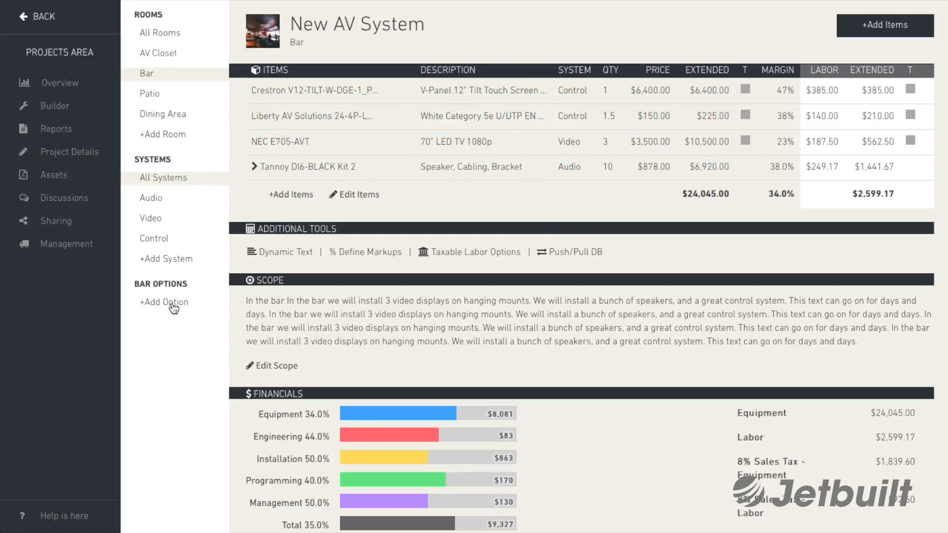
Create a "Larger Displays Option" attached to the Bar, with a scope saying the 70" displays will be replaced with 80" units
click(173, 307)
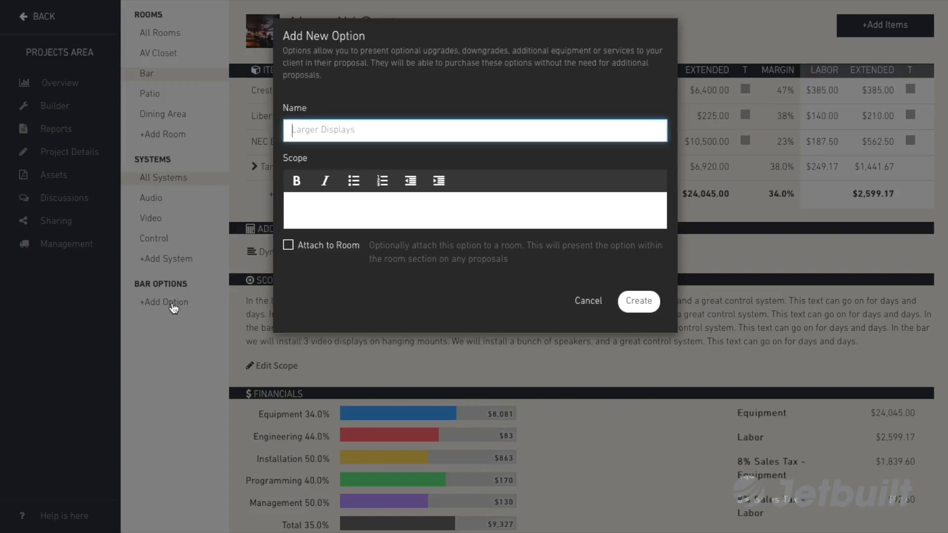
text(Larger Displays Option)
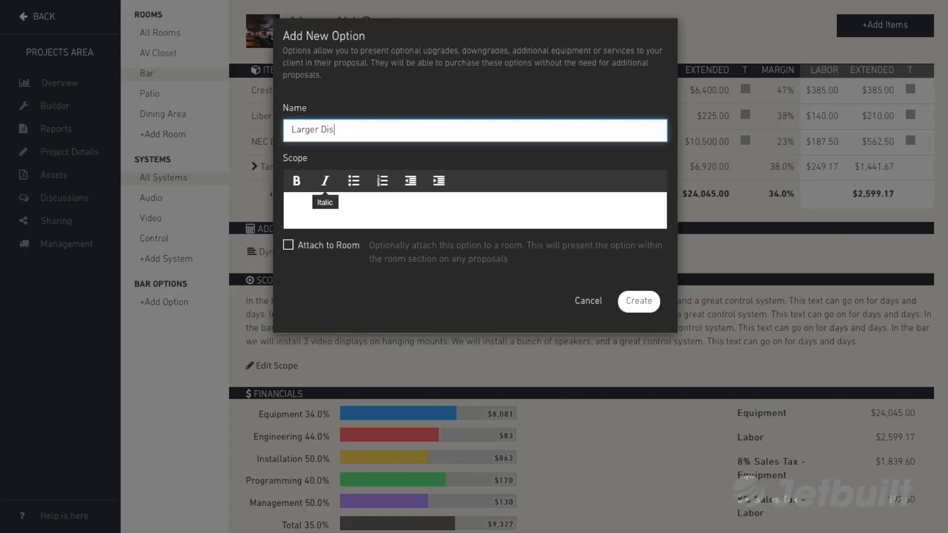
click(363, 200)
text(We will swap the 70" displays out and replace them )
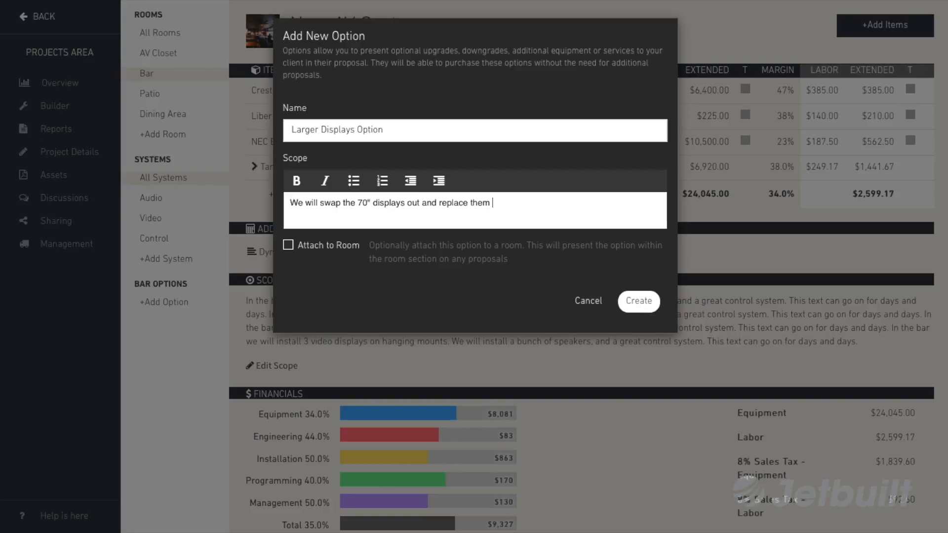
text(with 80" units.)
click(288, 245)
click(295, 303)
click(303, 320)
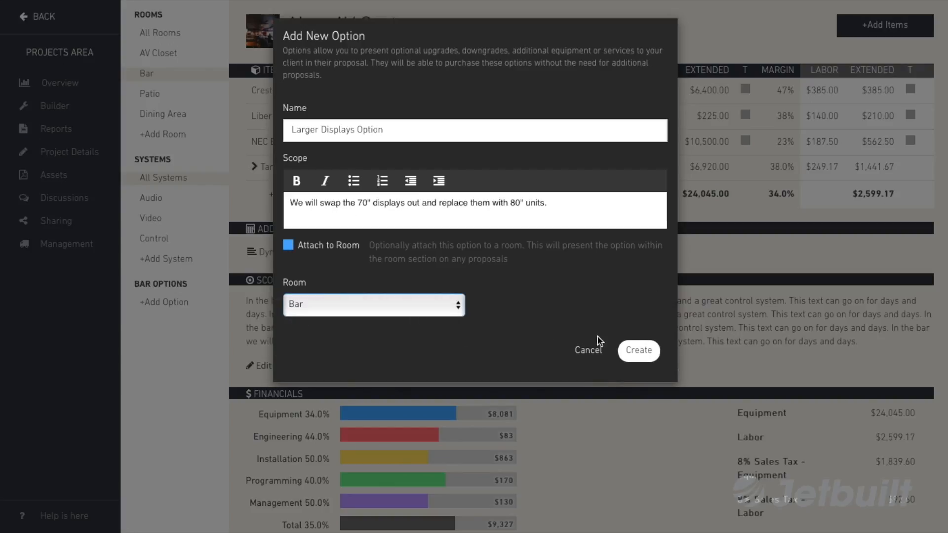
click(640, 351)
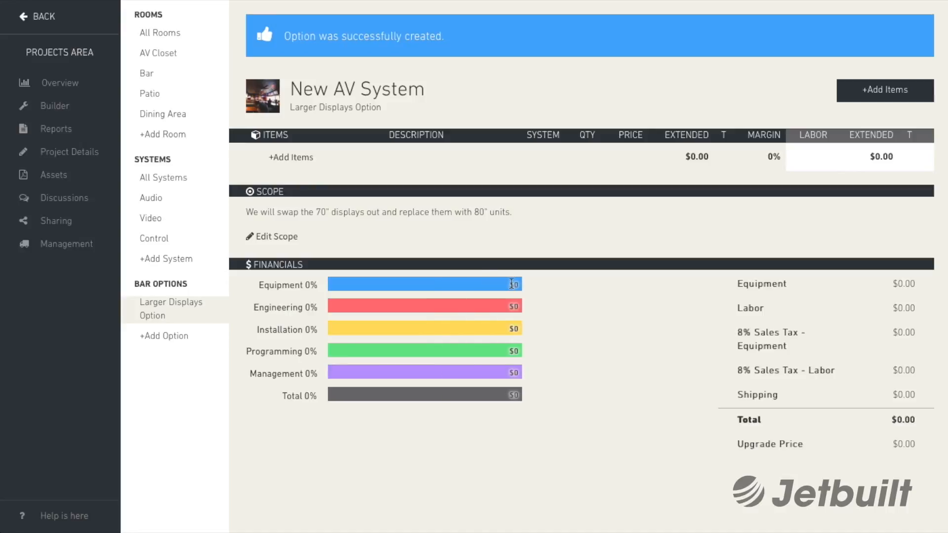
Search for "NEC LED TV" and choose the NEC E805-AVT 80" LED TV as an item for the Larger Displays Option
click(307, 163)
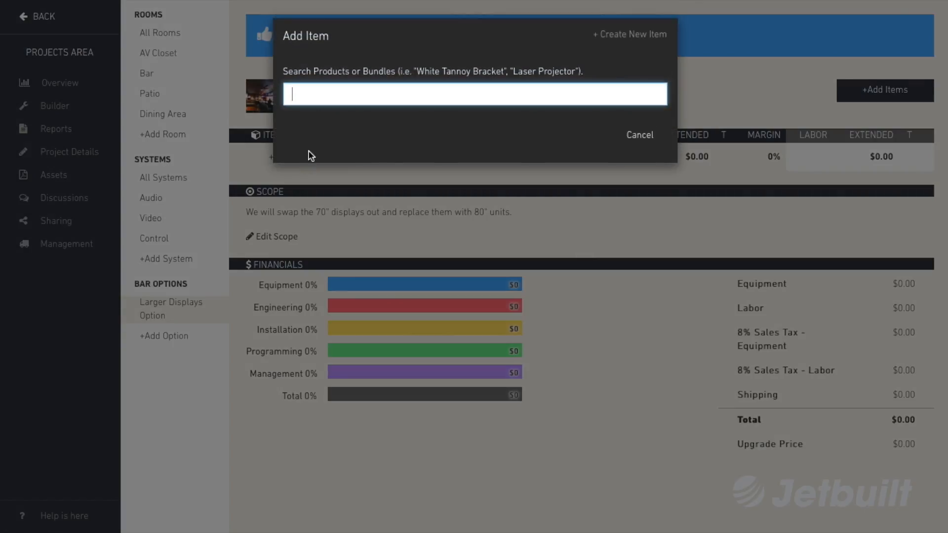
text(NEC LED TV)
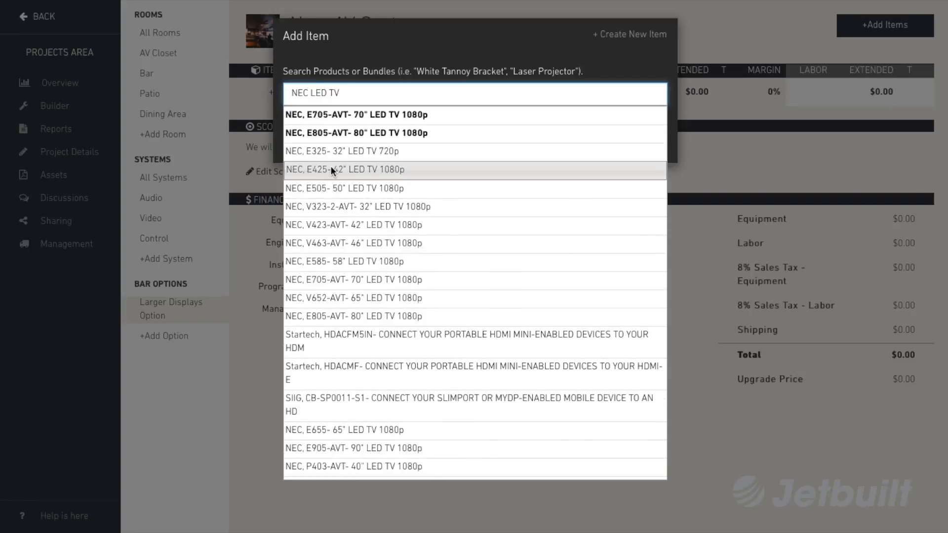
click(371, 132)
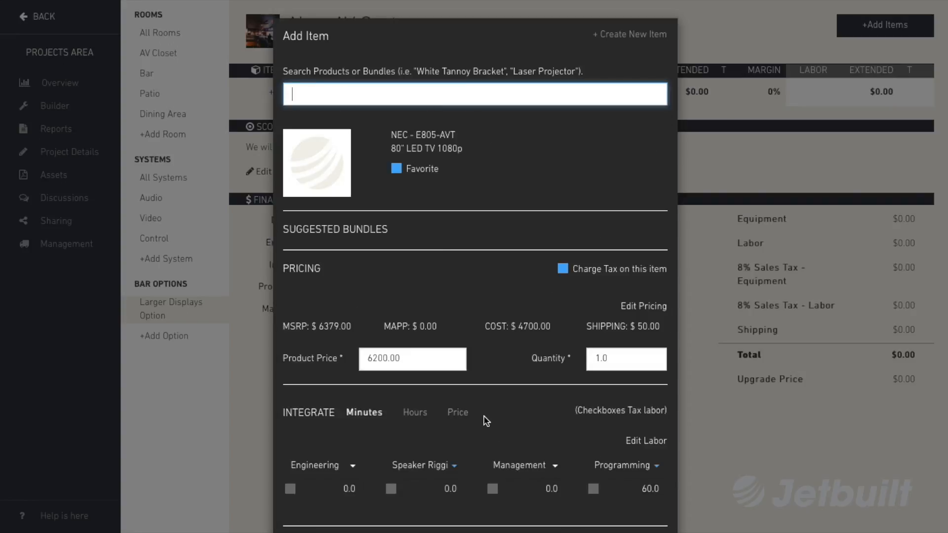
scroll(484, 420, down, 3)
scroll(484, 420, down, 3)
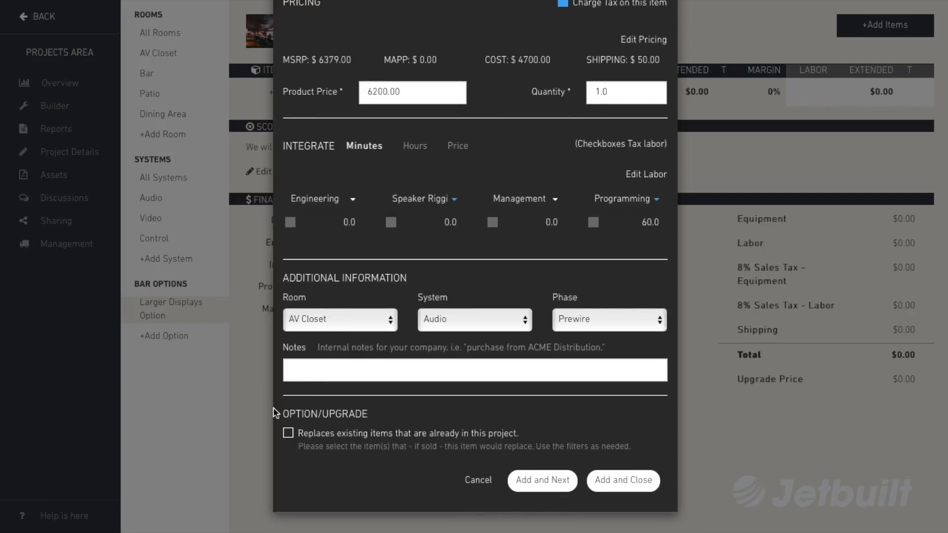
Set the 80" TV to replace the Bar's existing NEC E705-AVT 70" LED TV and add it to the option
click(287, 433)
scroll(375, 458, down, 3)
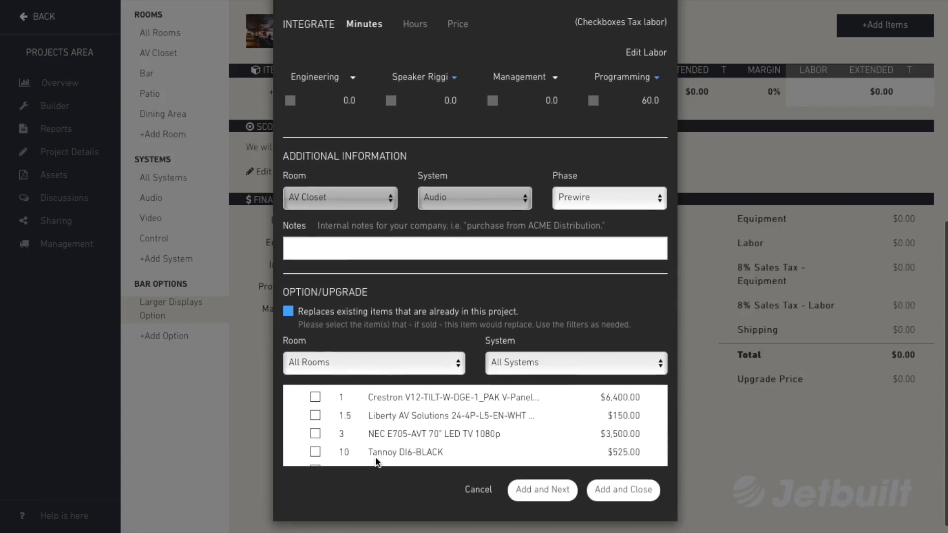
click(336, 354)
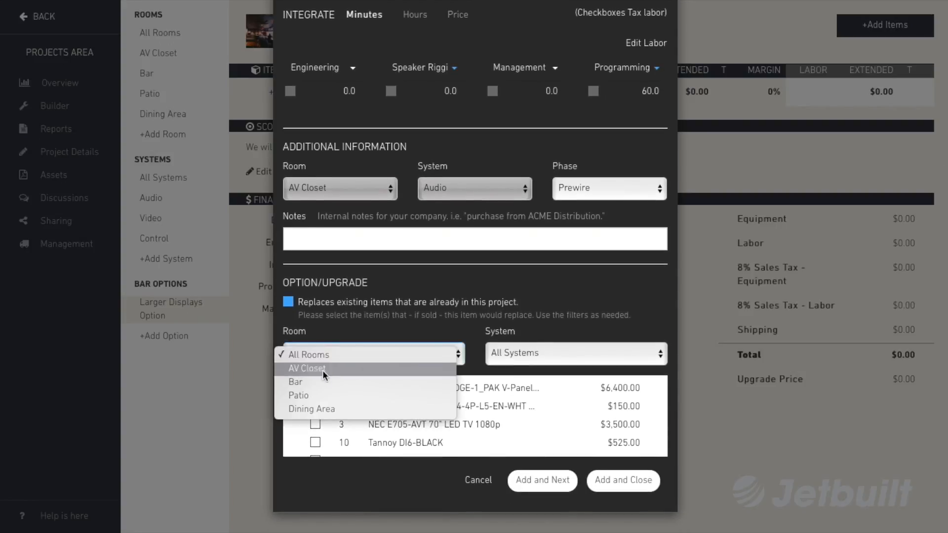
click(320, 380)
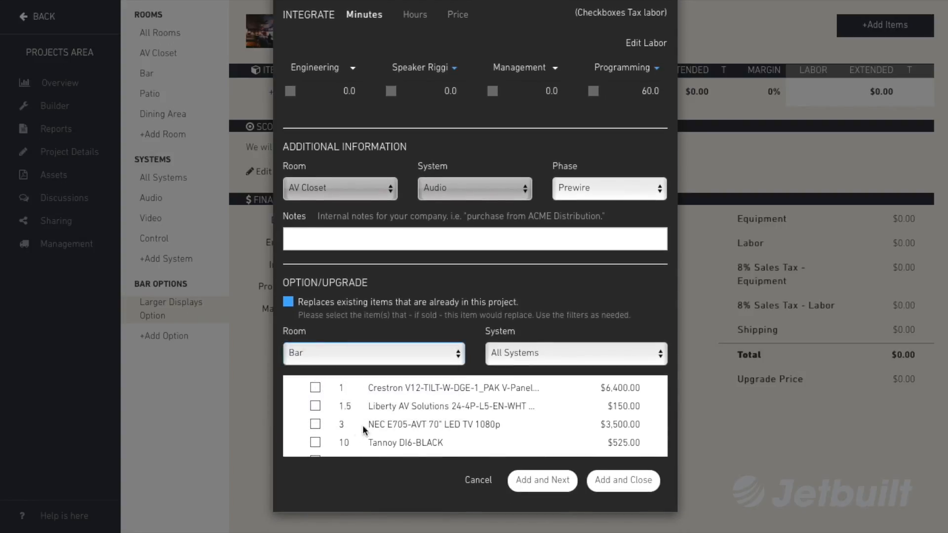
click(315, 426)
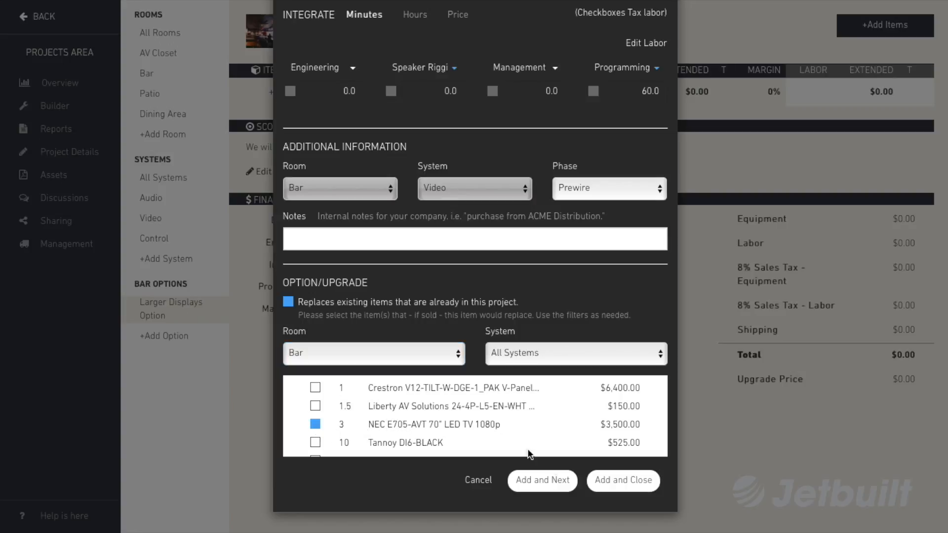
click(612, 487)
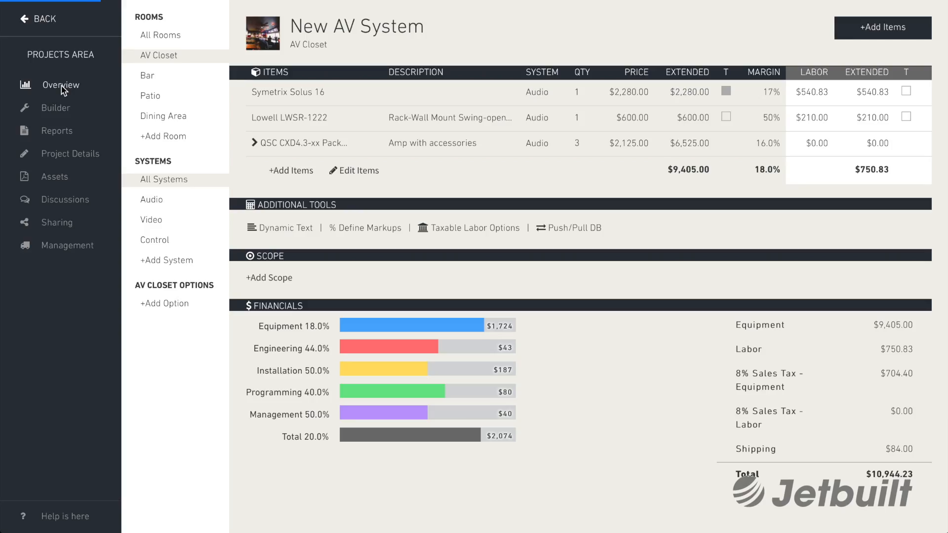
Open the project overview and move the project to the Estimate stage
click(103, 142)
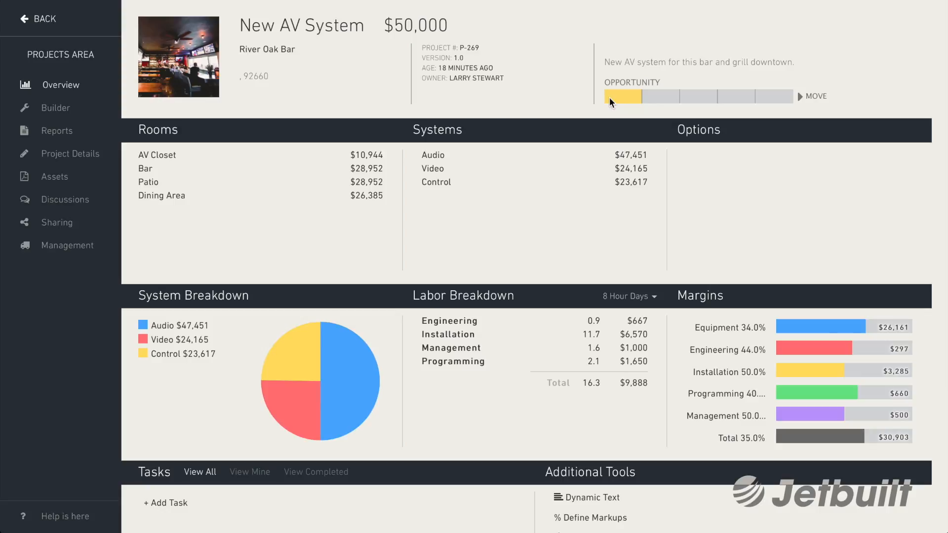
click(799, 97)
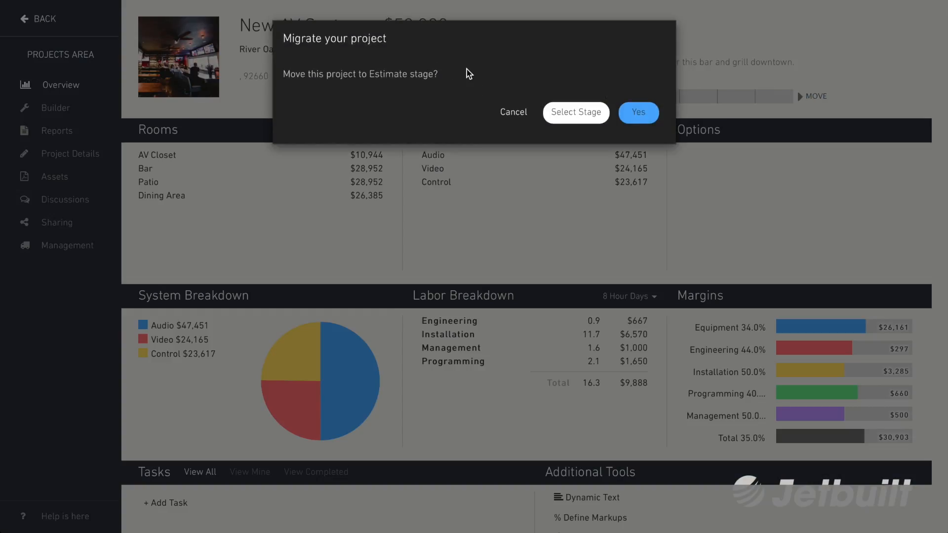
click(643, 111)
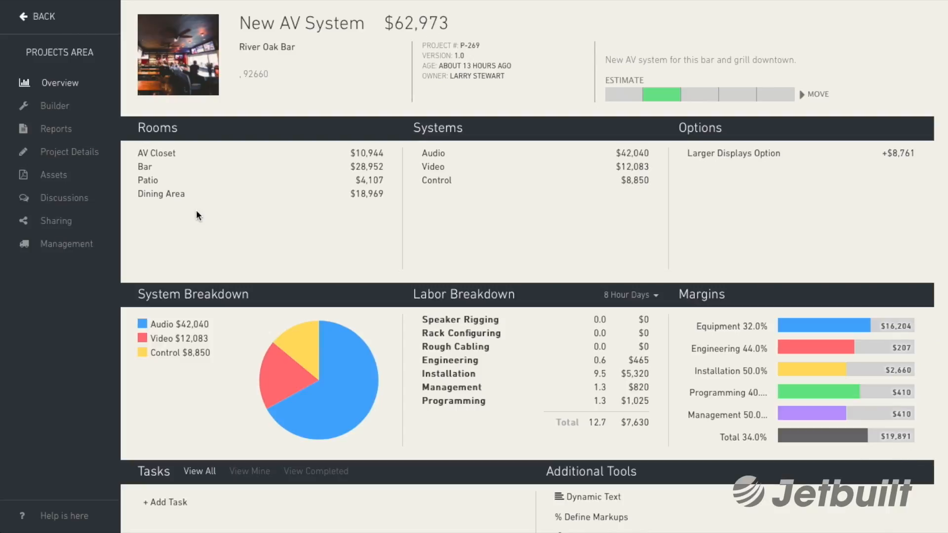
Generate a project report named "Proposal 1/18/17" from the "Proposal group WITH discussion" report group
click(53, 130)
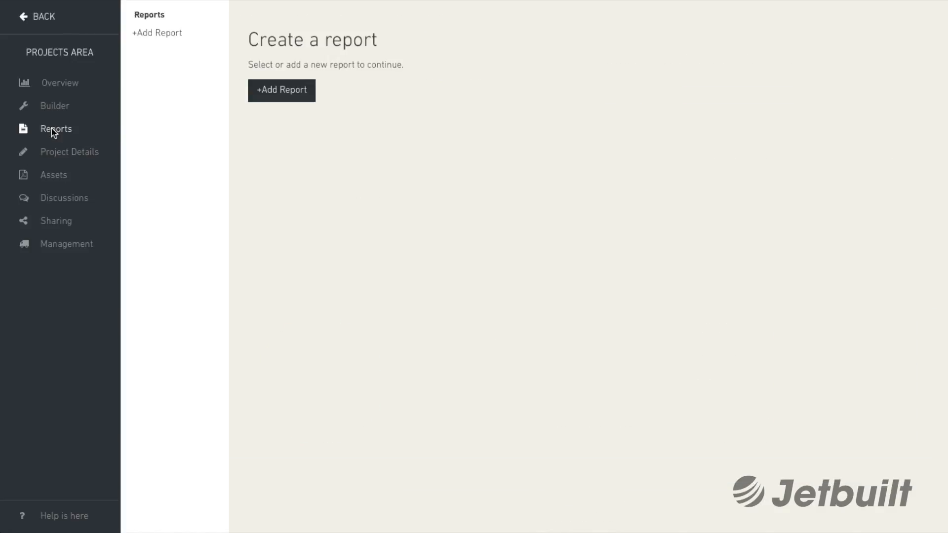
click(290, 91)
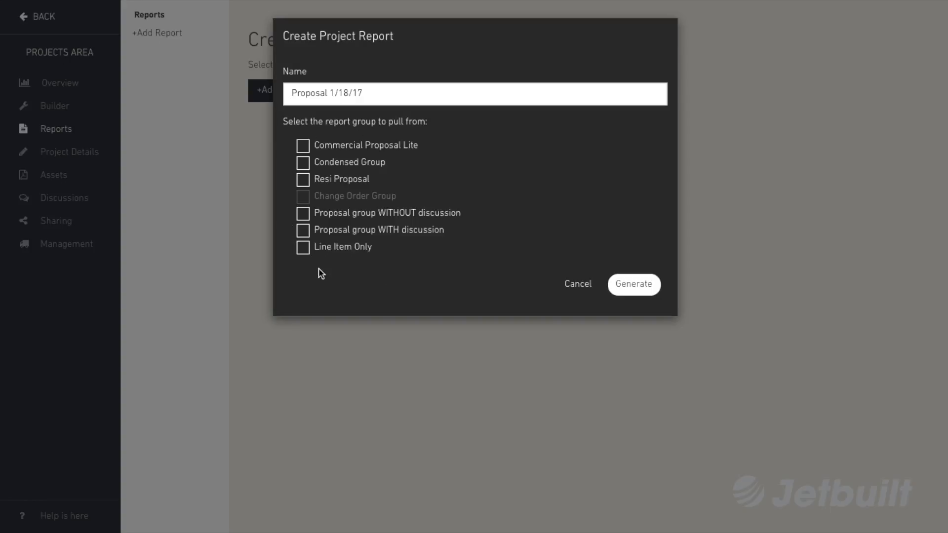
click(303, 235)
click(638, 285)
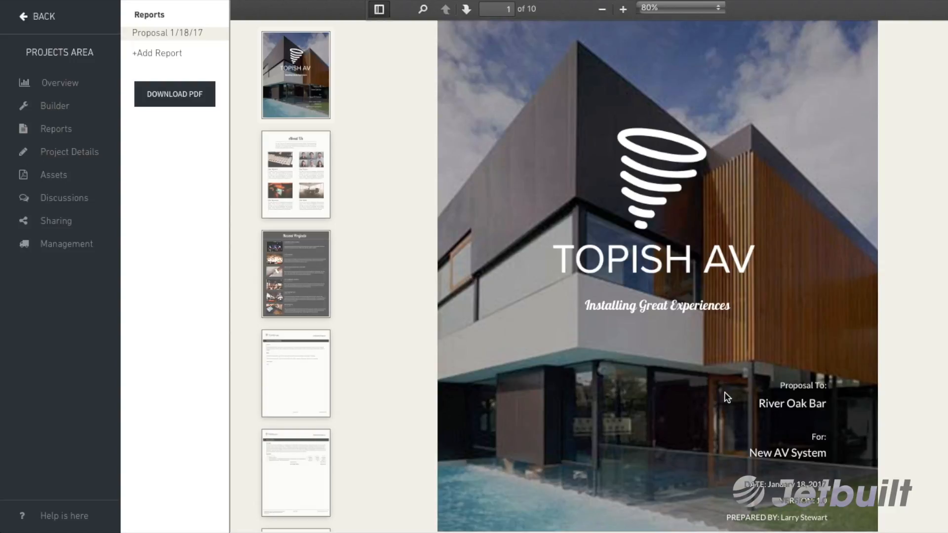
Review the generated proposal from the cover and company pages through the project overview, room pricing and display option to the project summary
scroll(290, 428, down, 5)
scroll(289, 426, up, 5)
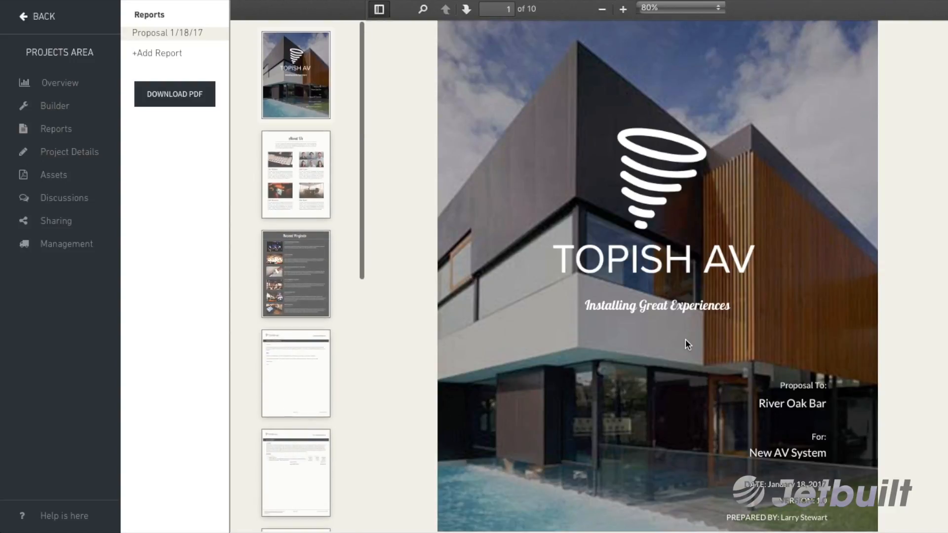
scroll(685, 339, down, 4)
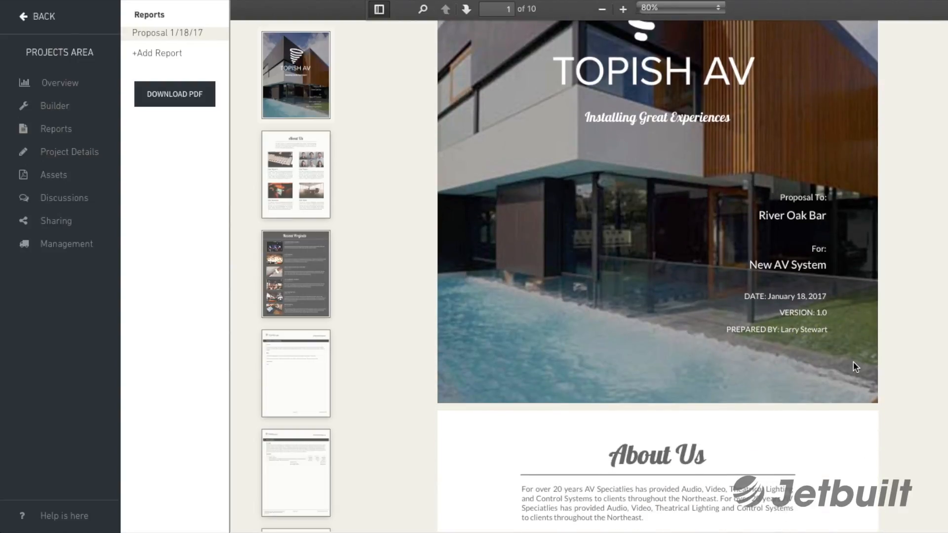
scroll(855, 367, down, 7)
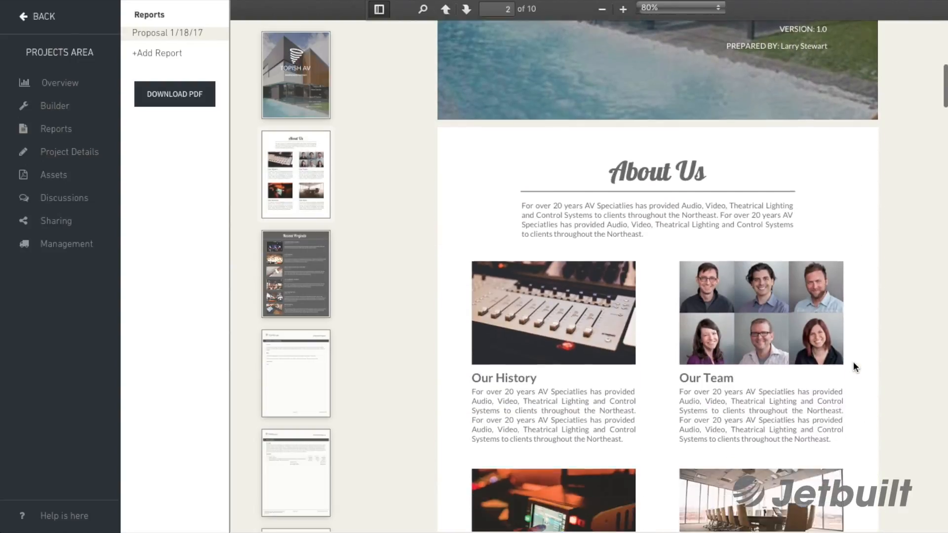
scroll(854, 363, down, 8)
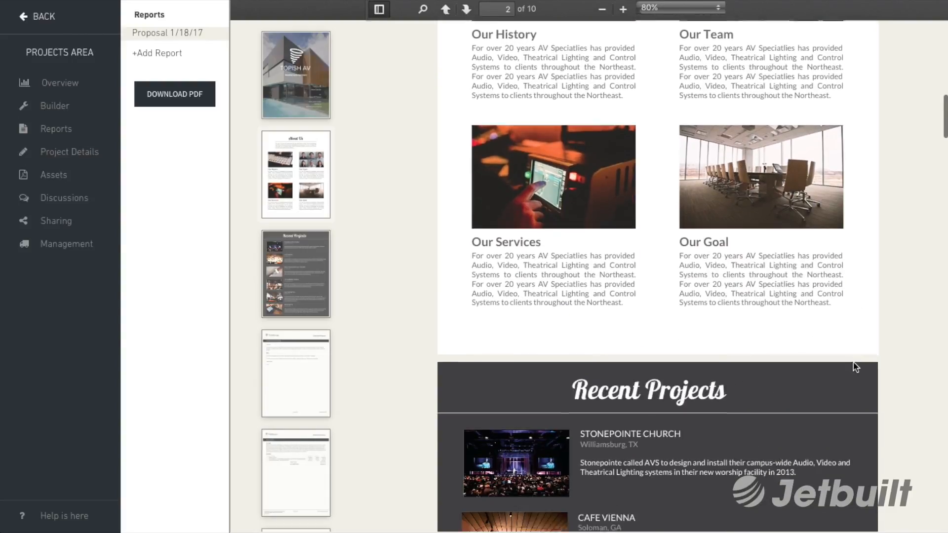
scroll(854, 362, down, 10)
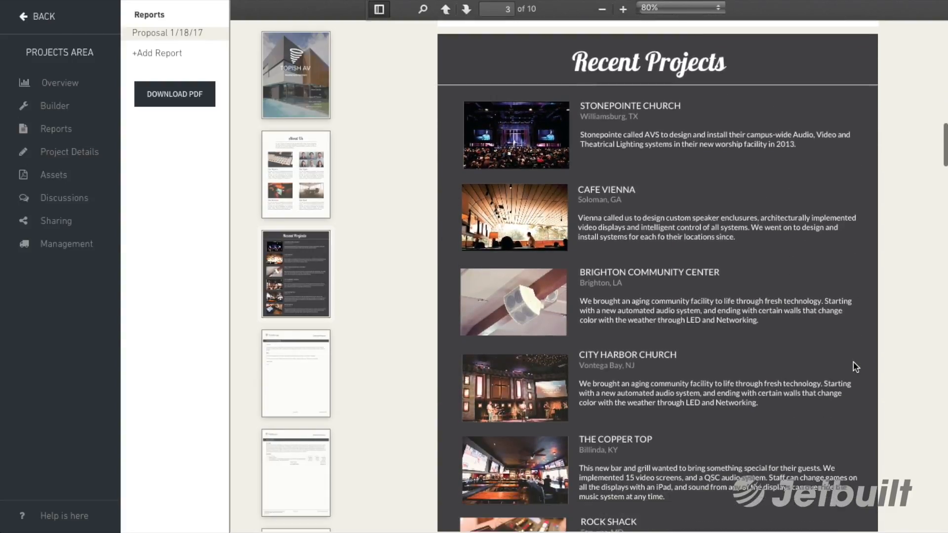
scroll(853, 365, down, 6)
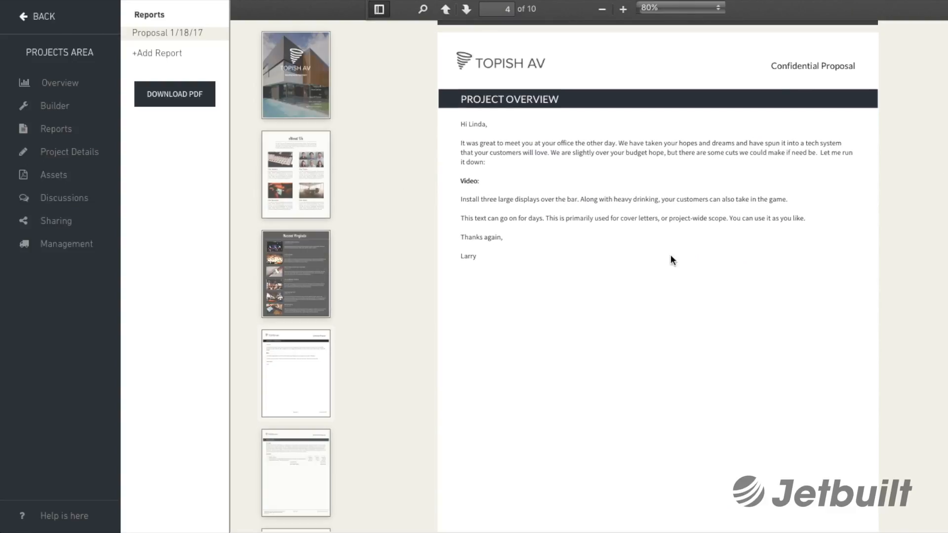
scroll(631, 316, down, 10)
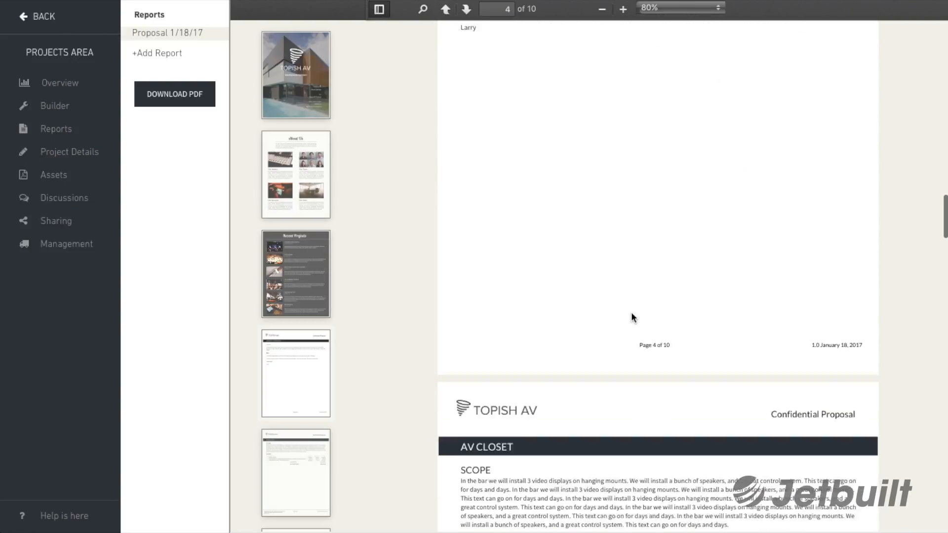
scroll(632, 314, down, 10)
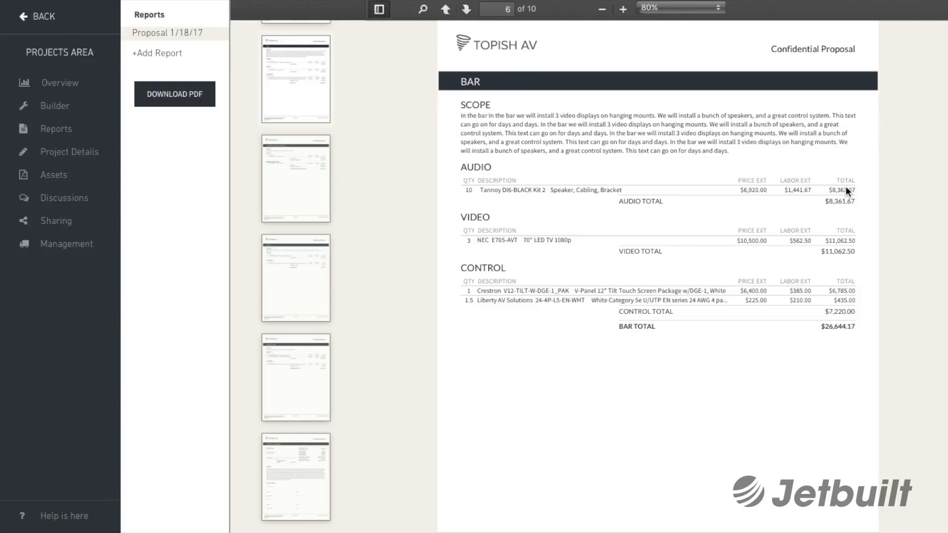
scroll(768, 308, down, 10)
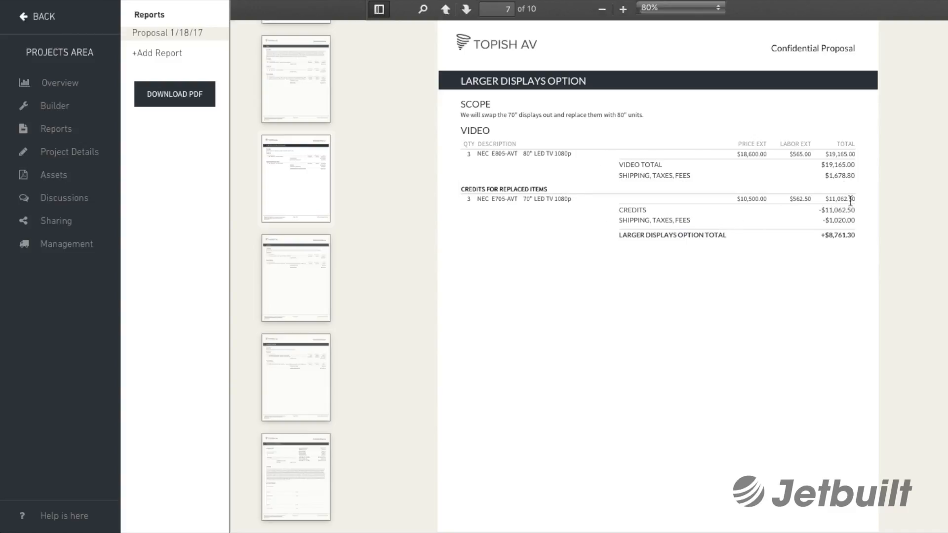
scroll(790, 342, down, 10)
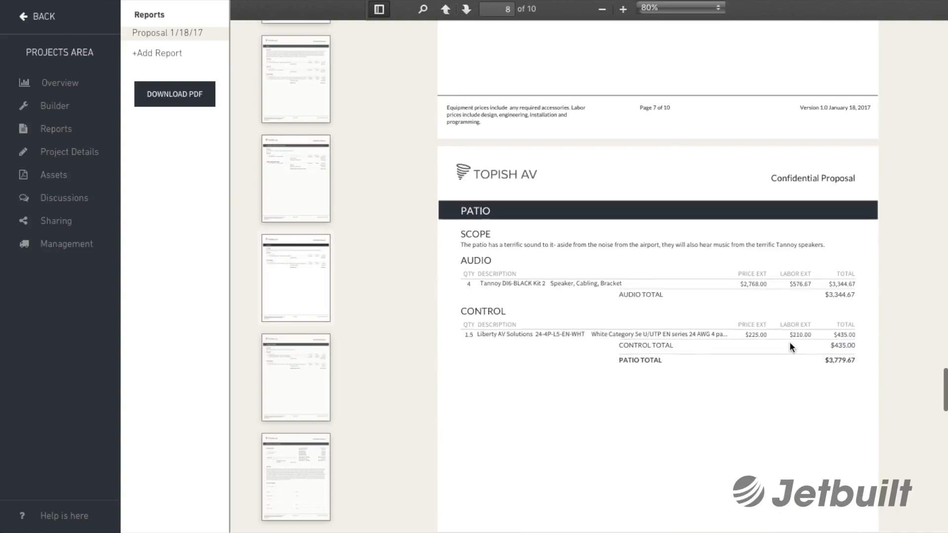
scroll(785, 262, down, 10)
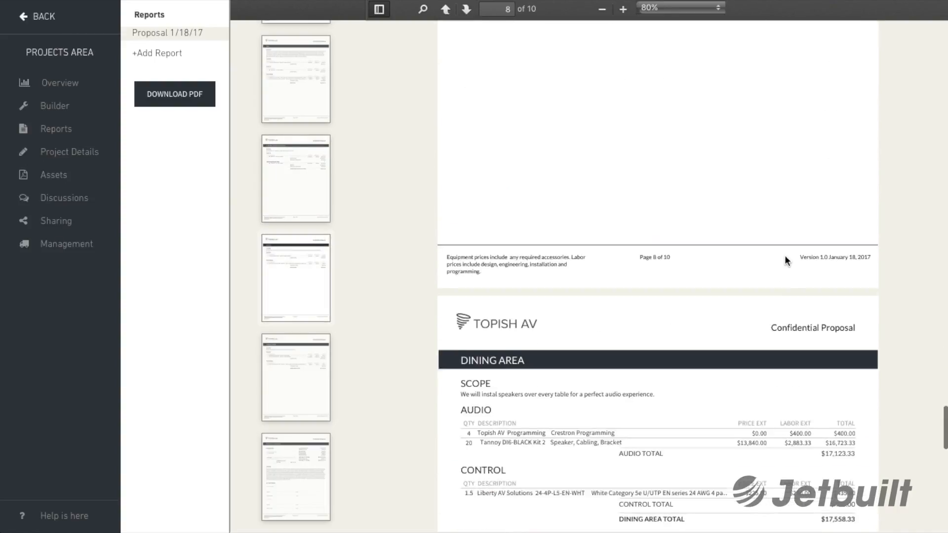
scroll(787, 261, down, 5)
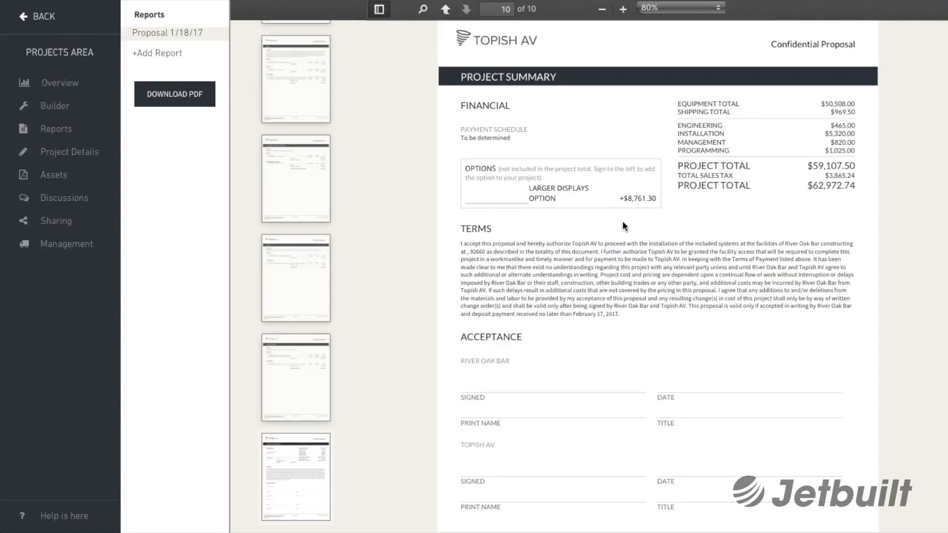
scroll(622, 221, down, 1)
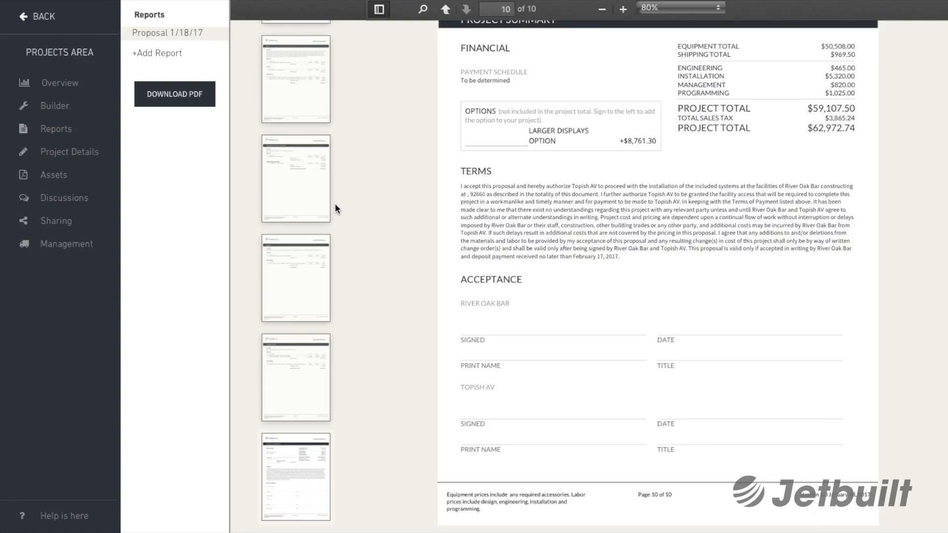
Download the "Proposal 1/18/17" report as a PDF
click(179, 102)
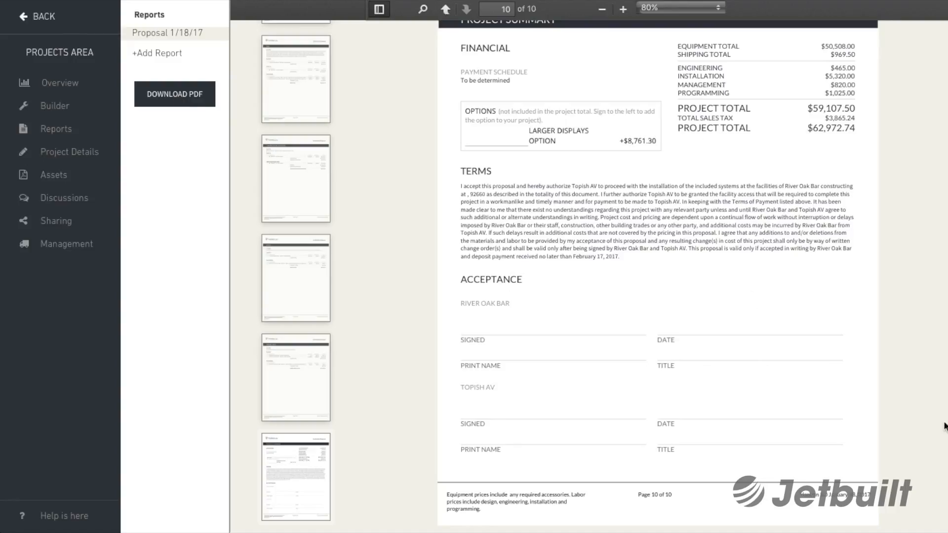